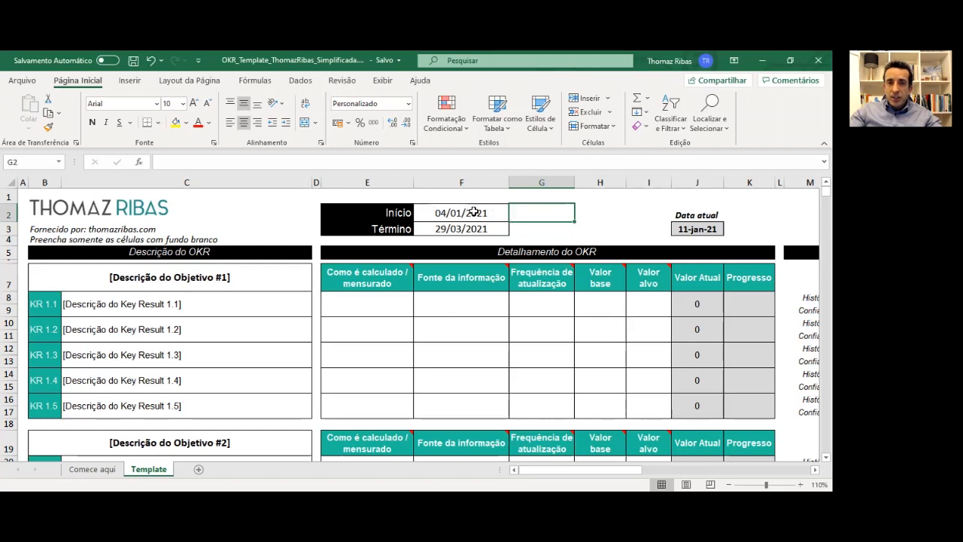
Examine the cycle's start and end date cells and the Objective #1 block with its five key result rows
{"action": "left_click", "coordinate": [482, 214]}
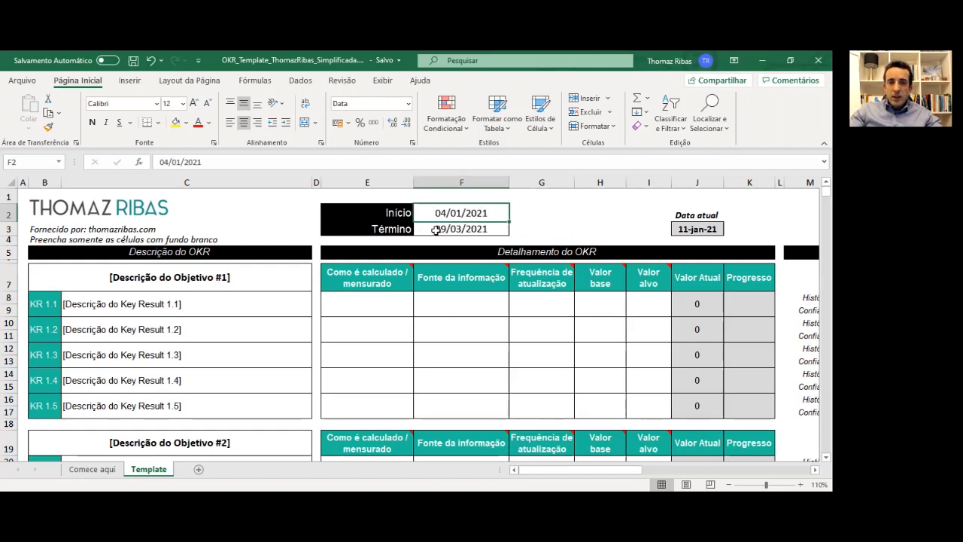
{"action": "left_click", "coordinate": [461, 228]}
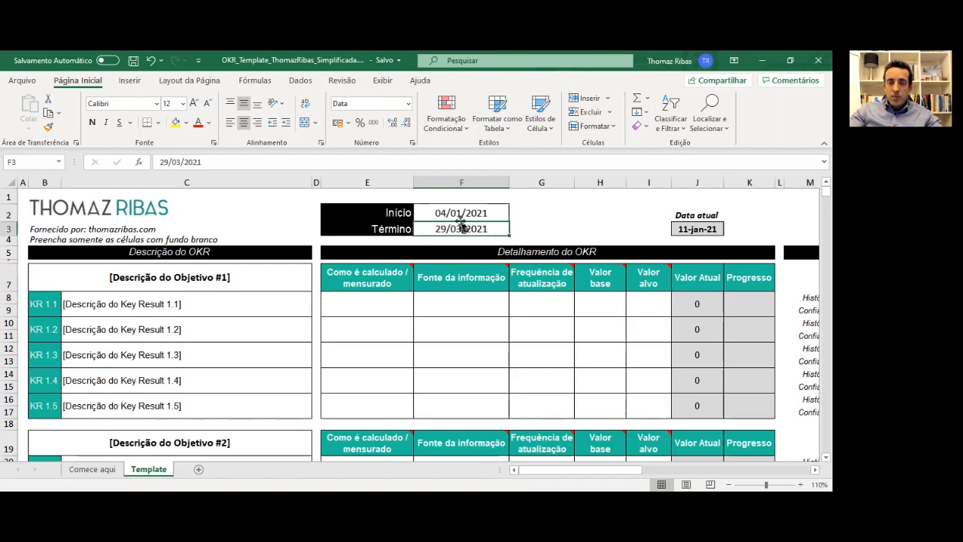
{"action": "left_click", "coordinate": [524, 206]}
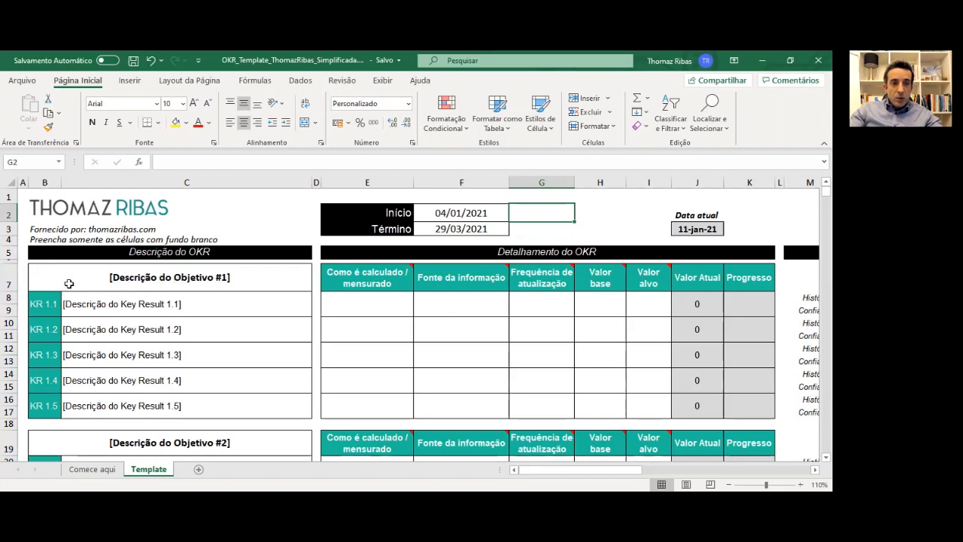
{"action": "left_click_drag", "start_coordinate": [8, 280], "coordinate": [8, 304]}
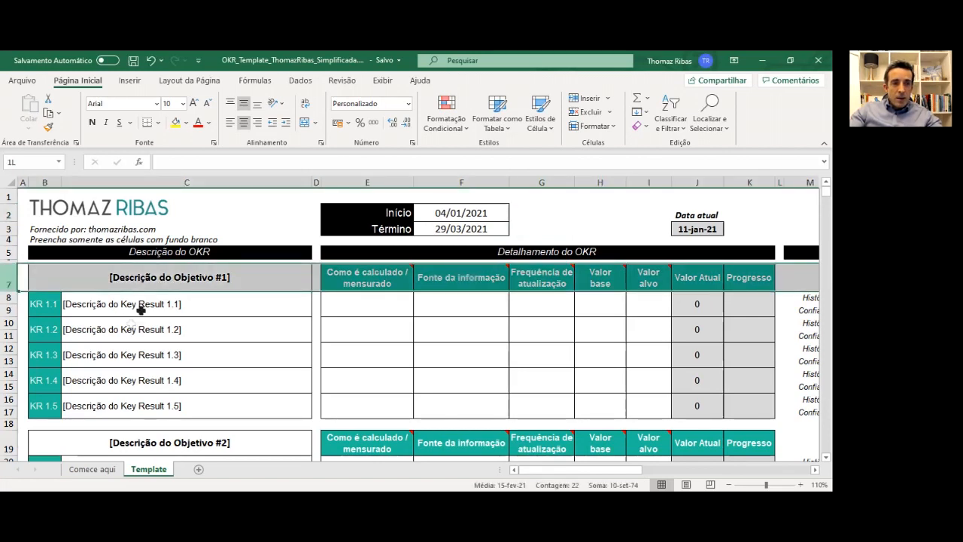
{"action": "left_click", "coordinate": [141, 279]}
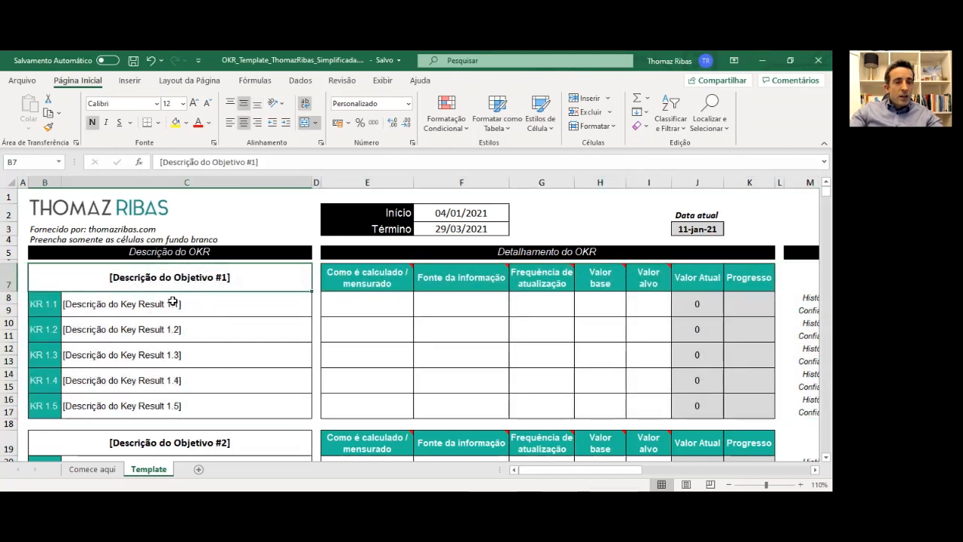
{"action": "left_click_drag", "start_coordinate": [213, 304], "coordinate": [209, 407]}
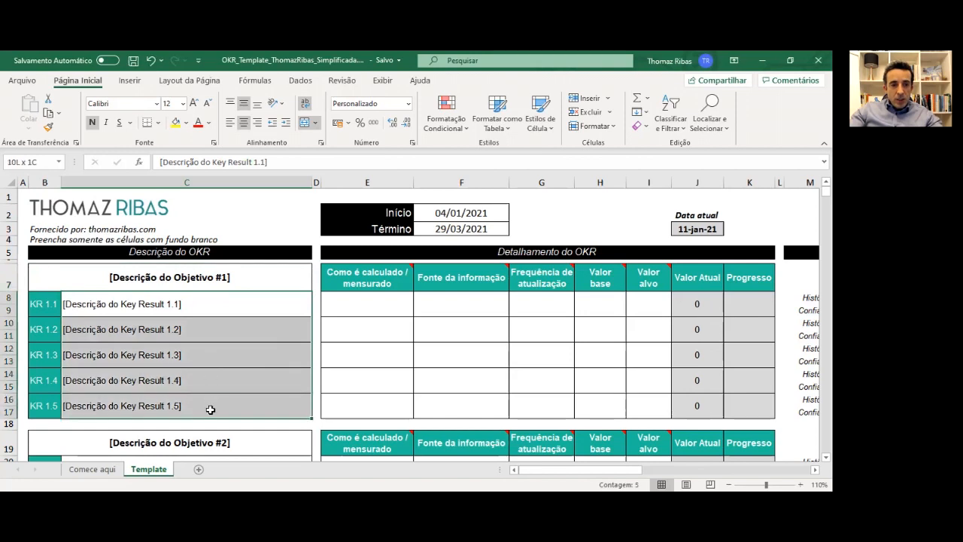
{"action": "left_click", "coordinate": [233, 302]}
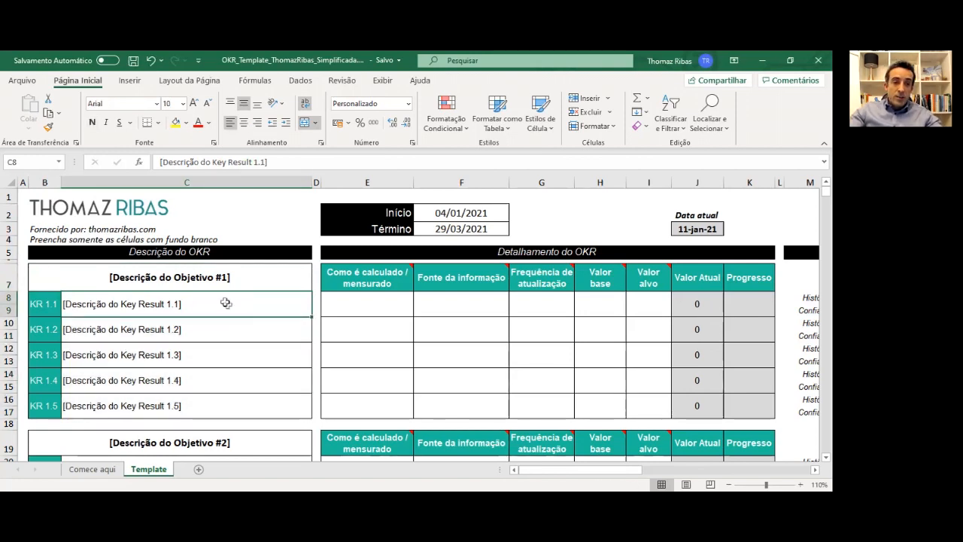
{"action": "left_click", "coordinate": [211, 413], "text": "shift"}
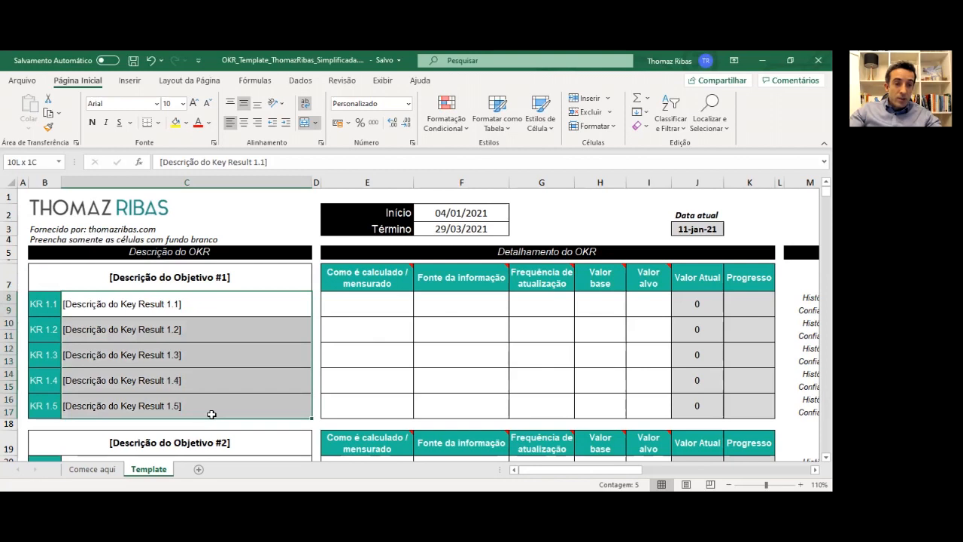
{"action": "left_click", "coordinate": [225, 304]}
{"action": "left_click", "coordinate": [220, 331]}
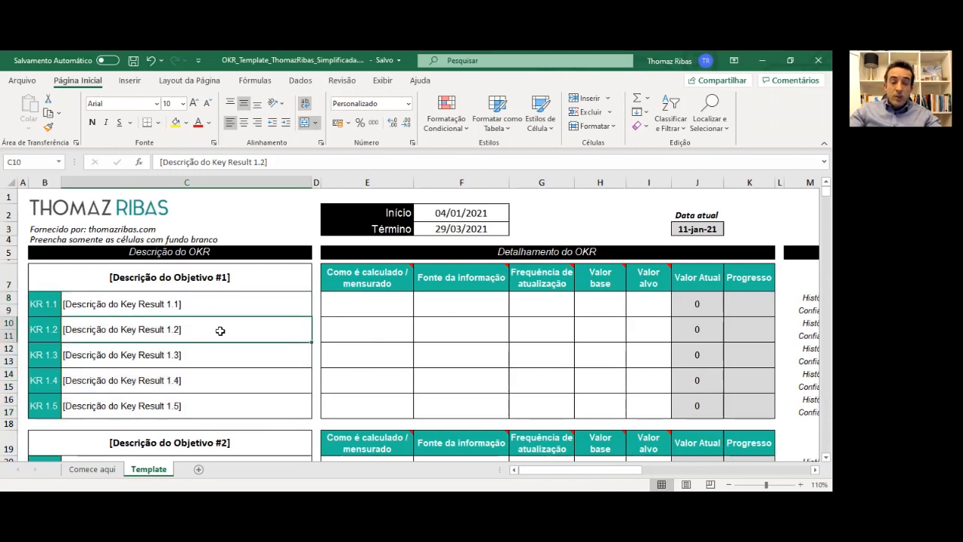
{"action": "left_click", "coordinate": [220, 359]}
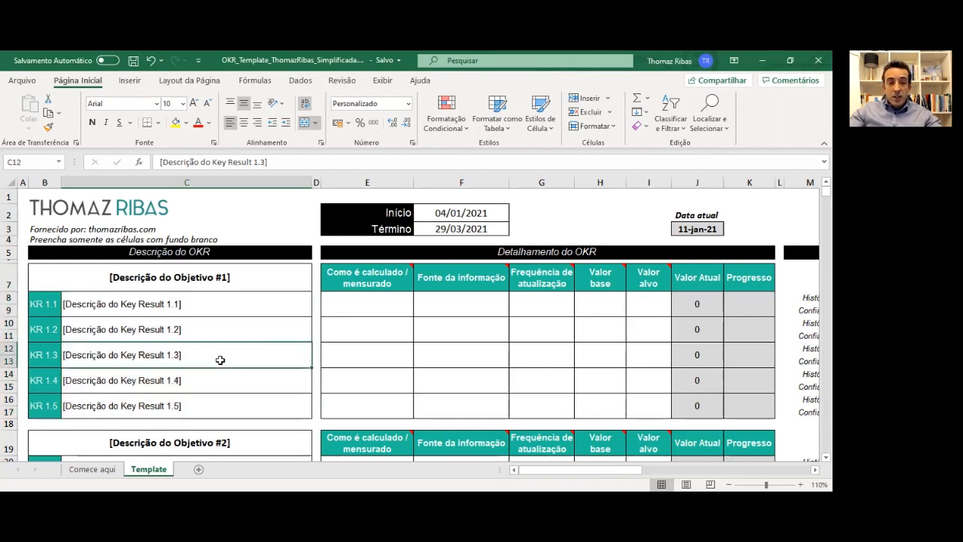
Examine the Objective #2 block and compare it with the description cells for Objective #1 and its key results
{"action": "scroll", "coordinate": [193, 366], "scroll_direction": "down", "scroll_amount": 1}
{"action": "scroll", "coordinate": [195, 365], "scroll_direction": "down", "scroll_amount": 2}
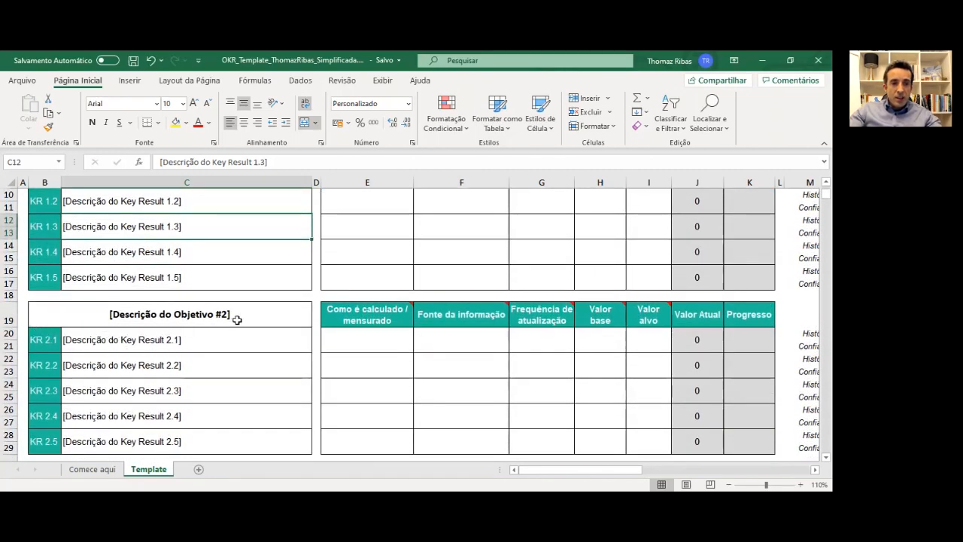
{"action": "left_click_drag", "start_coordinate": [250, 314], "coordinate": [254, 447]}
{"action": "left_click", "coordinate": [259, 369]}
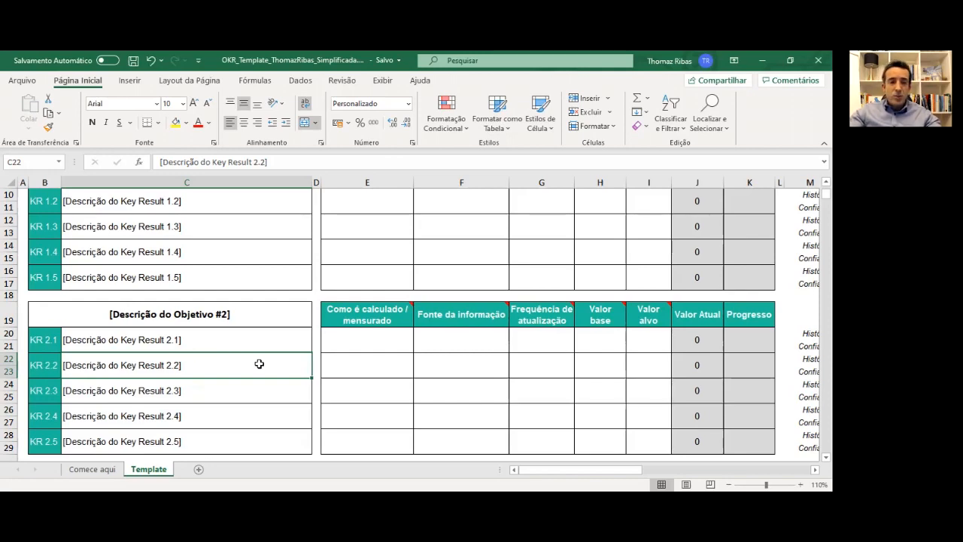
{"action": "scroll", "coordinate": [259, 365], "scroll_direction": "up", "scroll_amount": 2}
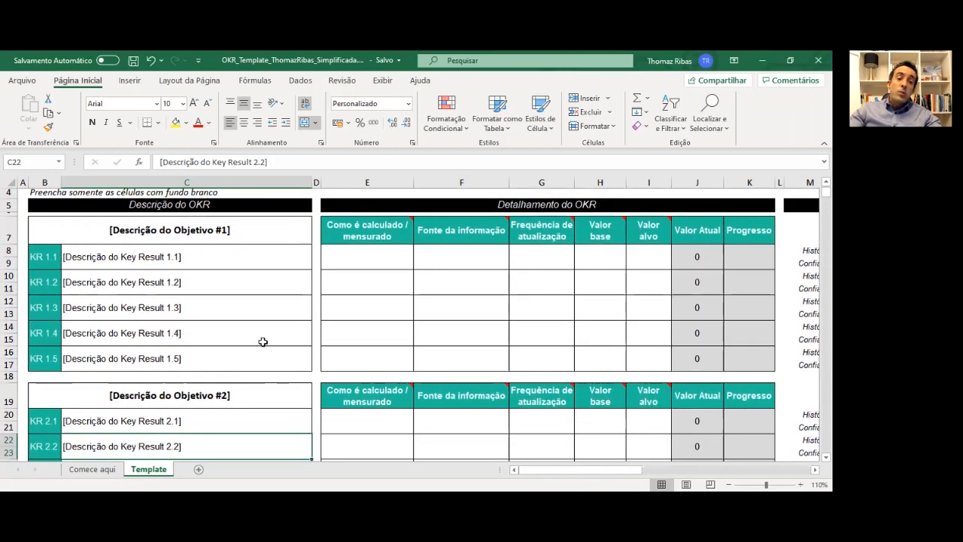
{"action": "left_click", "coordinate": [246, 281]}
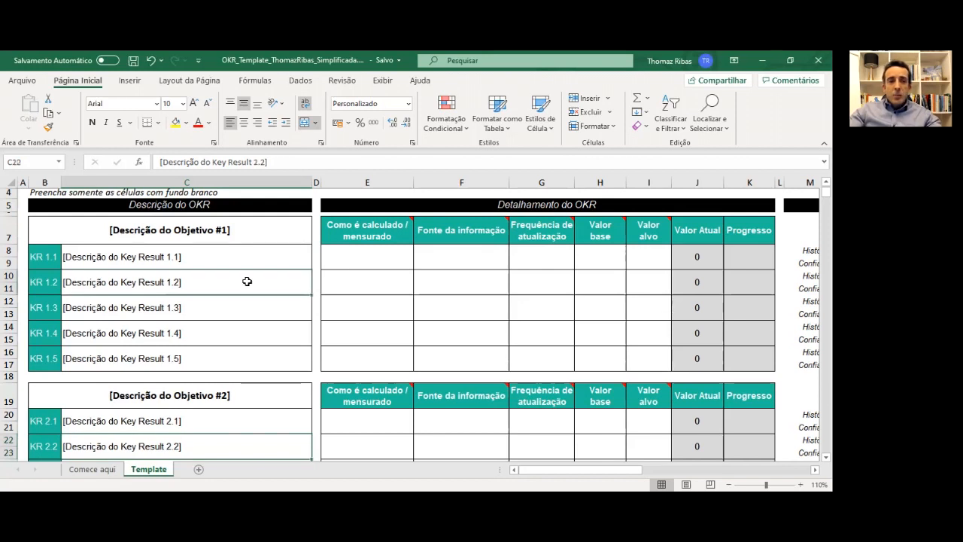
{"action": "left_click", "coordinate": [257, 332]}
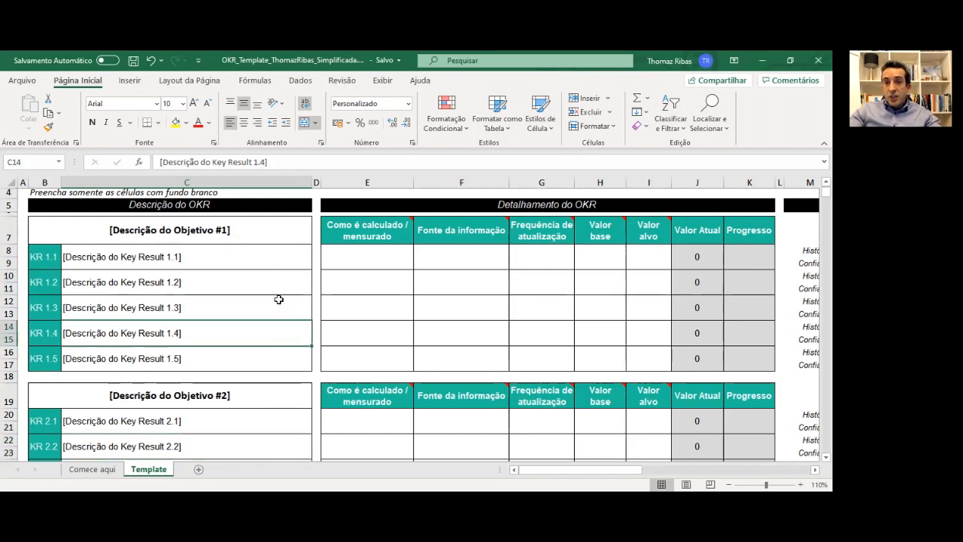
{"action": "left_click", "coordinate": [263, 261]}
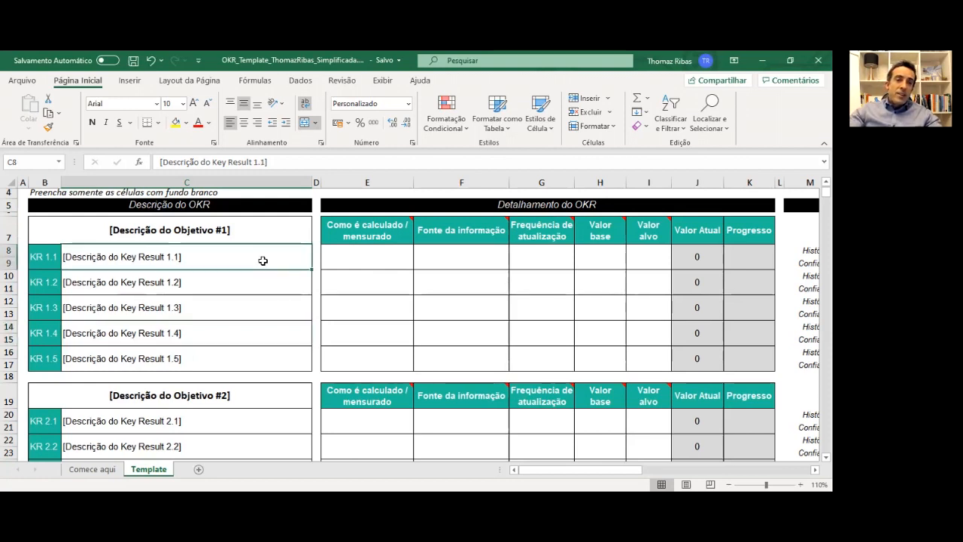
{"action": "left_click", "coordinate": [264, 311]}
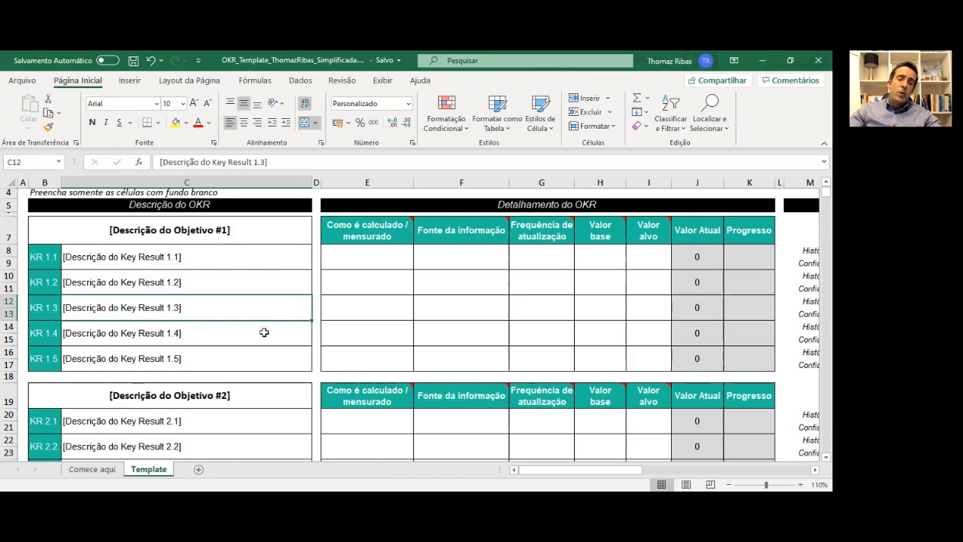
{"action": "left_click", "coordinate": [264, 336]}
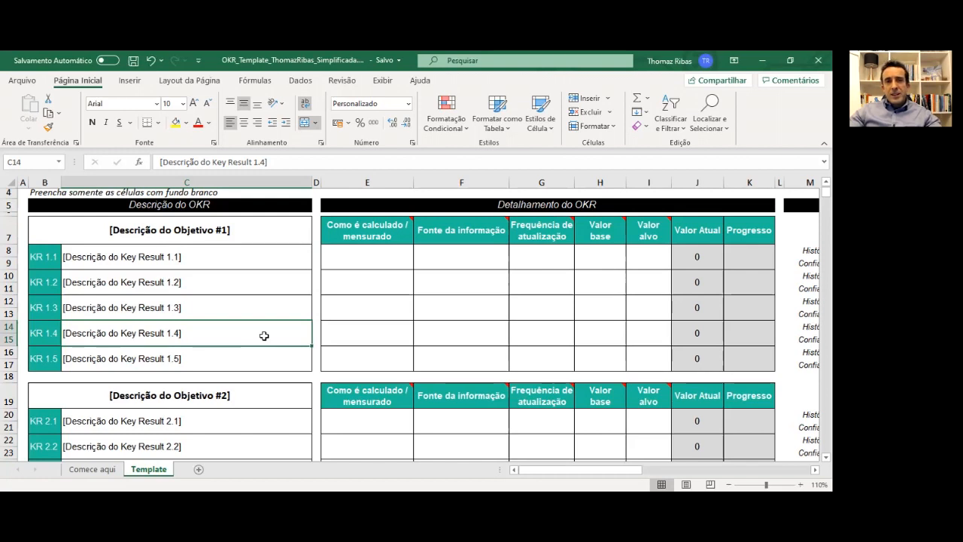
{"action": "left_click", "coordinate": [267, 279]}
{"action": "scroll", "coordinate": [268, 279], "scroll_direction": "up", "scroll_amount": 1}
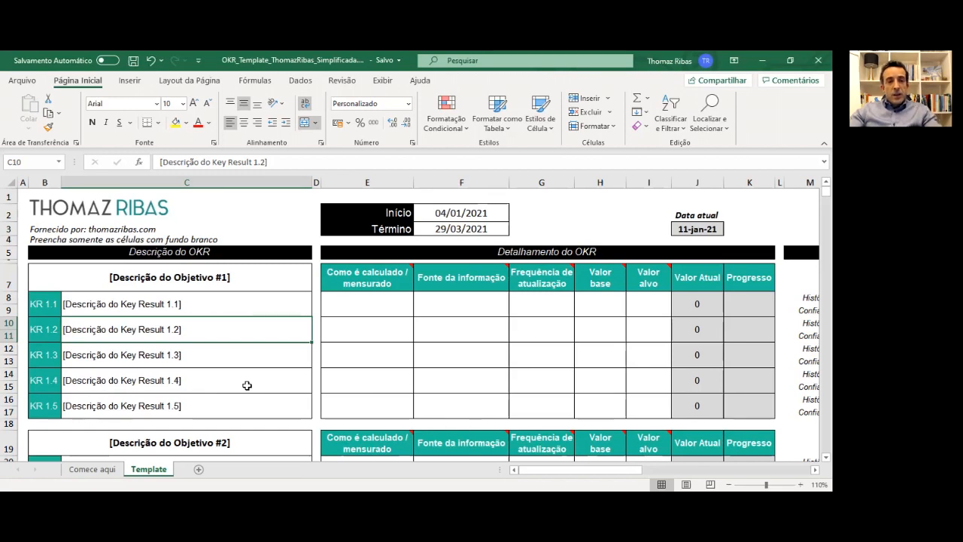
{"action": "left_click", "coordinate": [173, 274]}
{"action": "left_click", "coordinate": [208, 354]}
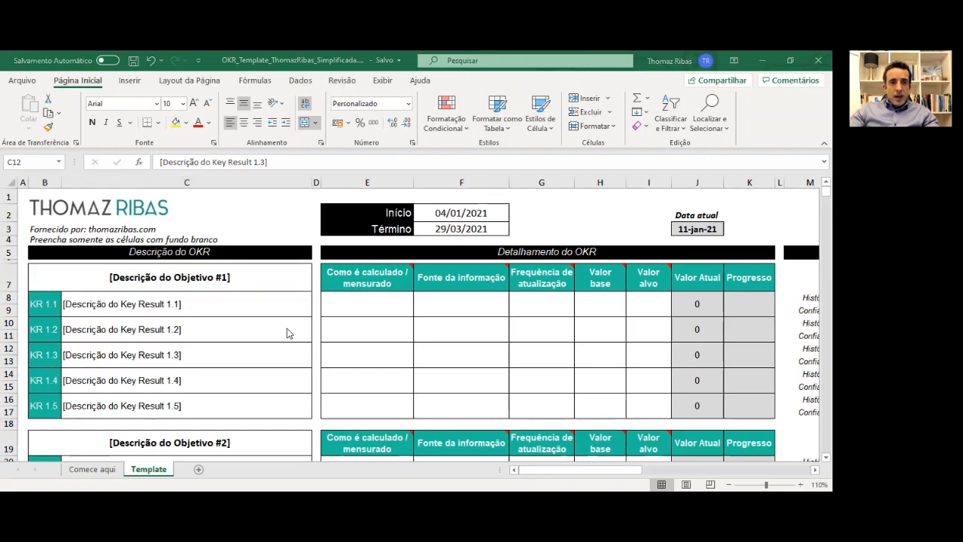
Replace the Objective #1 description with "Bombar as vendas recorrentes para retomar o crescimento"
{"action": "left_click", "coordinate": [193, 277]}
{"action": "type", "text": "Bom"}
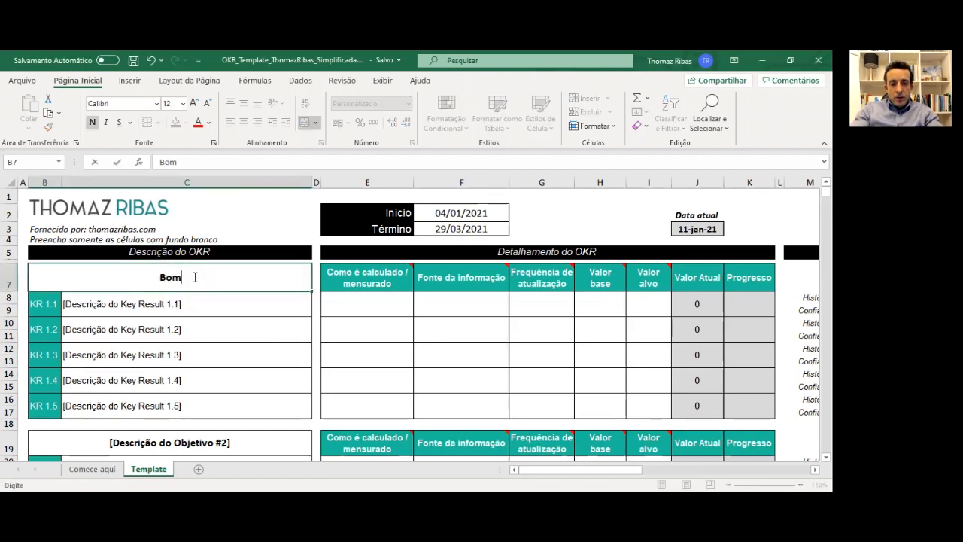
{"action": "type", "text": "bar as vendas"}
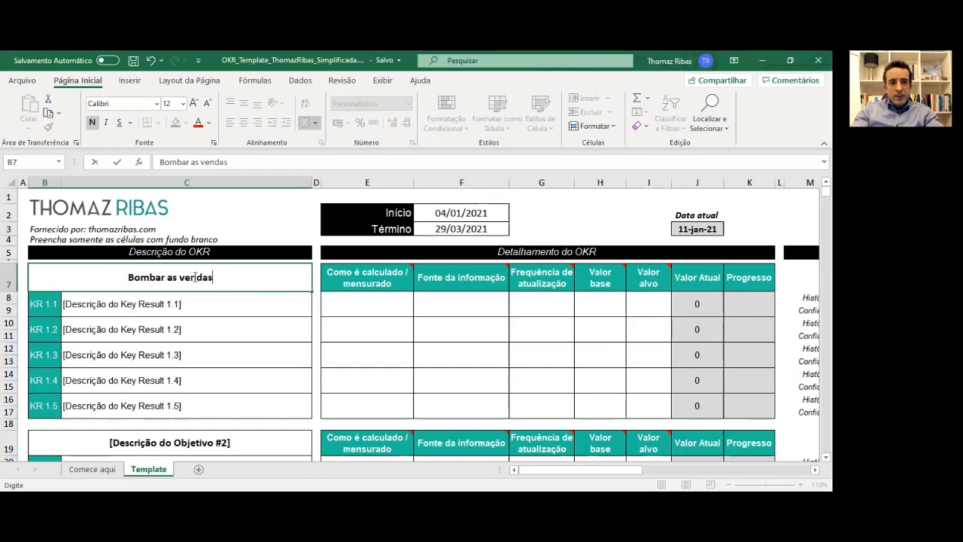
{"action": "type", "text": " recorrentes par"}
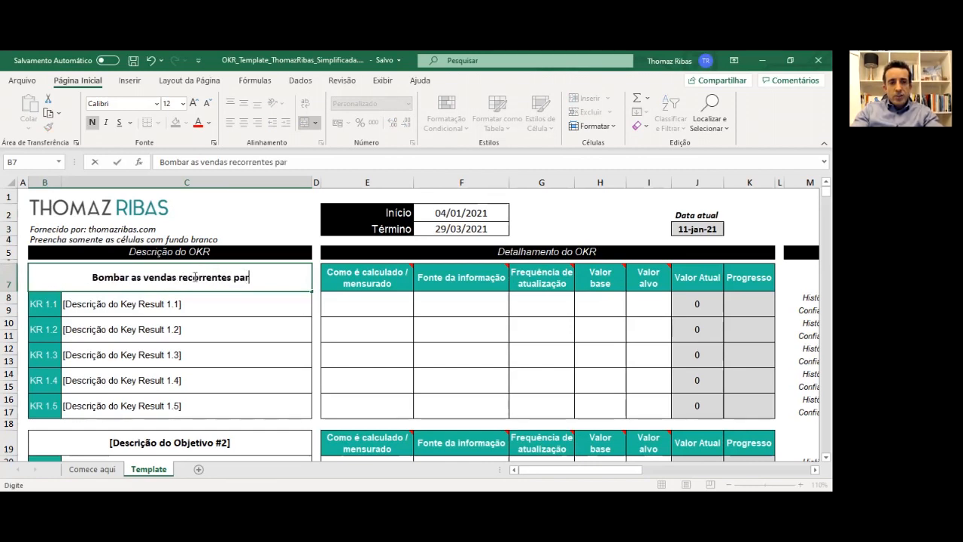
{"action": "type", "text": "a retomar o crescimento"}
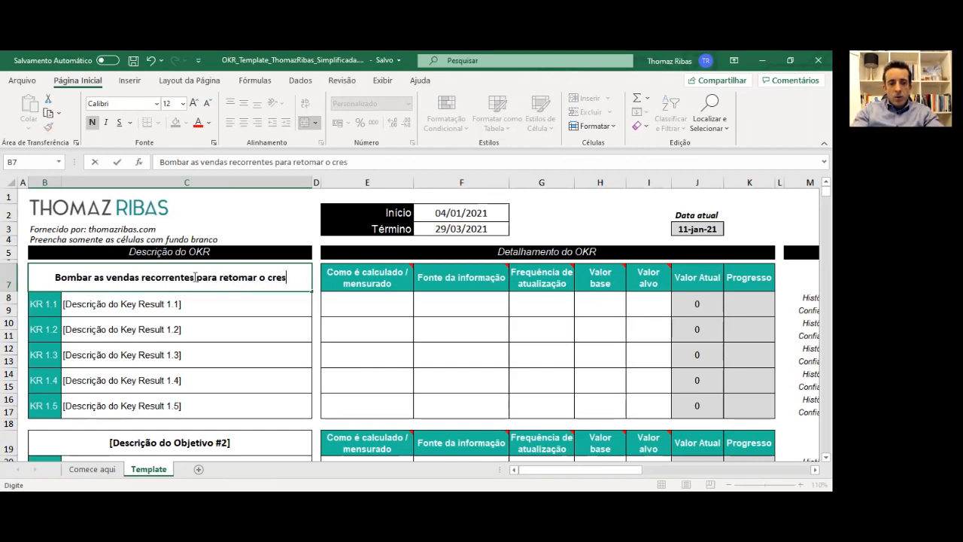
{"action": "left_click", "coordinate": [233, 326]}
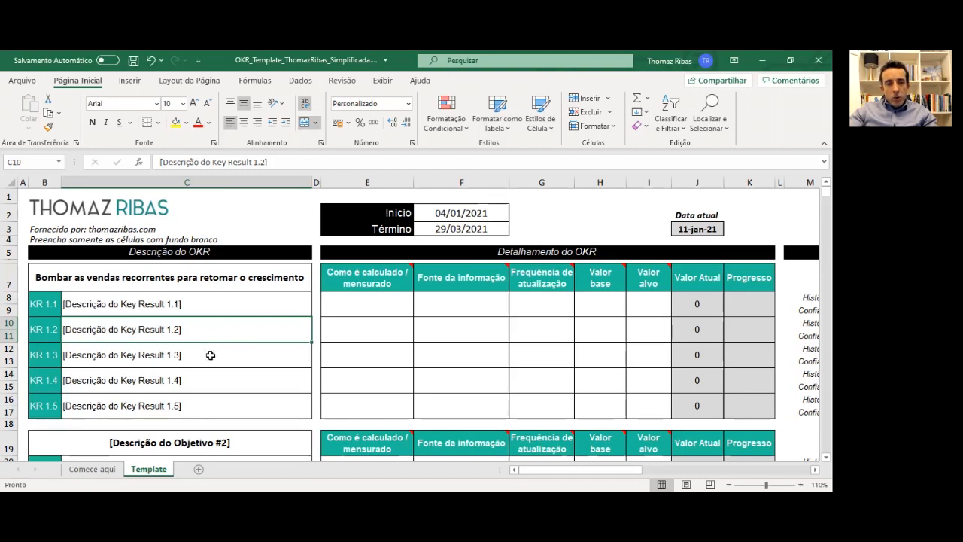
Replace the KR 1.1 description with "Aumentar a quantidade de assinantes de 1000 para 2500"
{"action": "left_click", "coordinate": [193, 307]}
{"action": "key", "text": "BackSpace"}
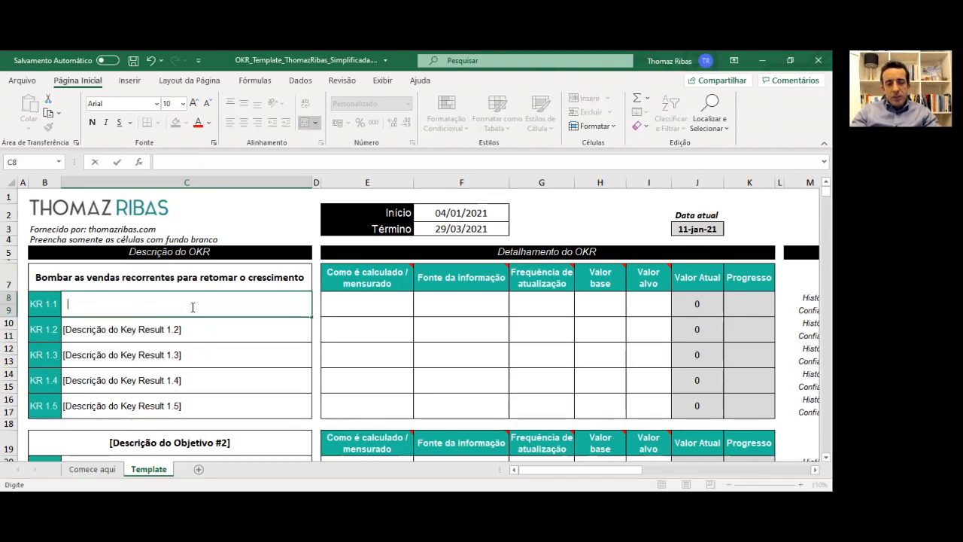
{"action": "type", "text": "Aumenta"}
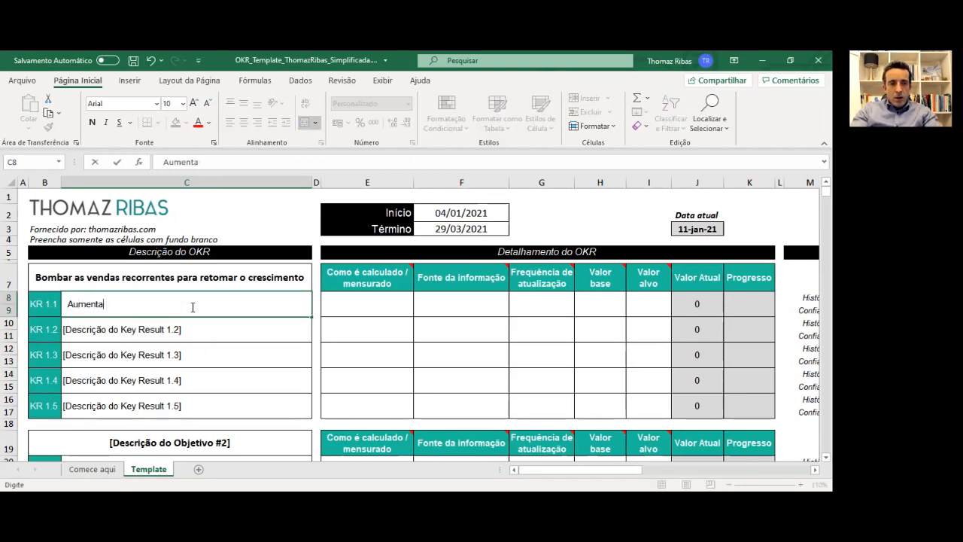
{"action": "type", "text": "r a quantidade de"}
{"action": "type", "text": " assinantes"}
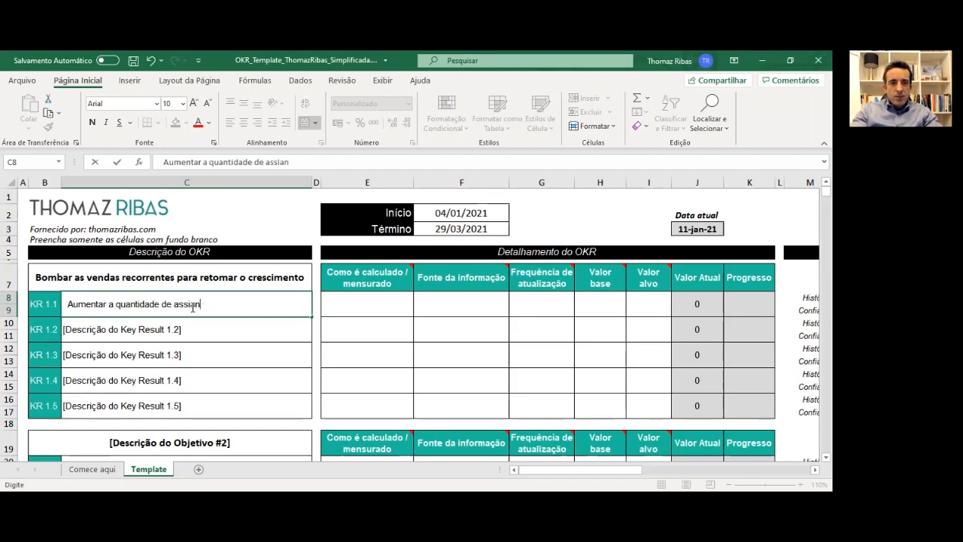
{"action": "type", "text": "ntes de"}
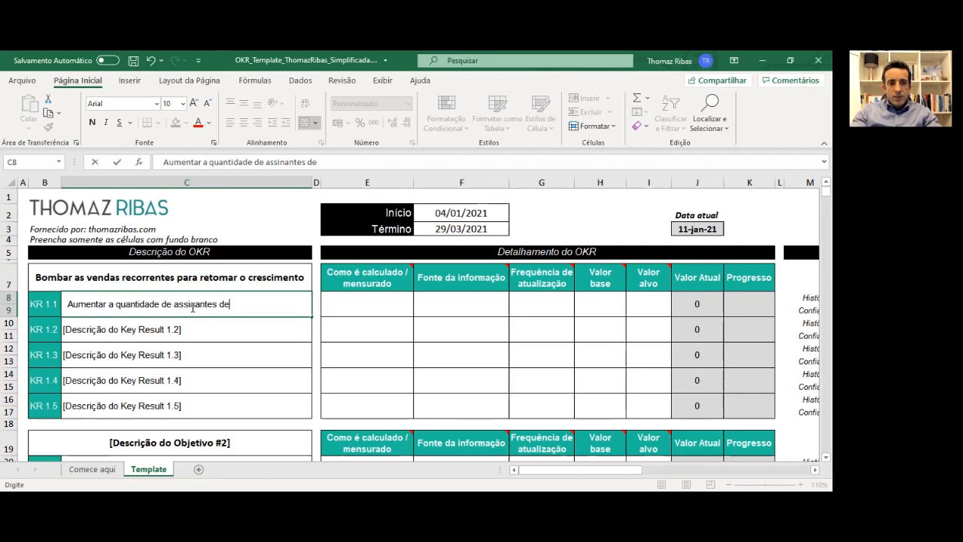
{"action": "type", "text": " 100 pa"}
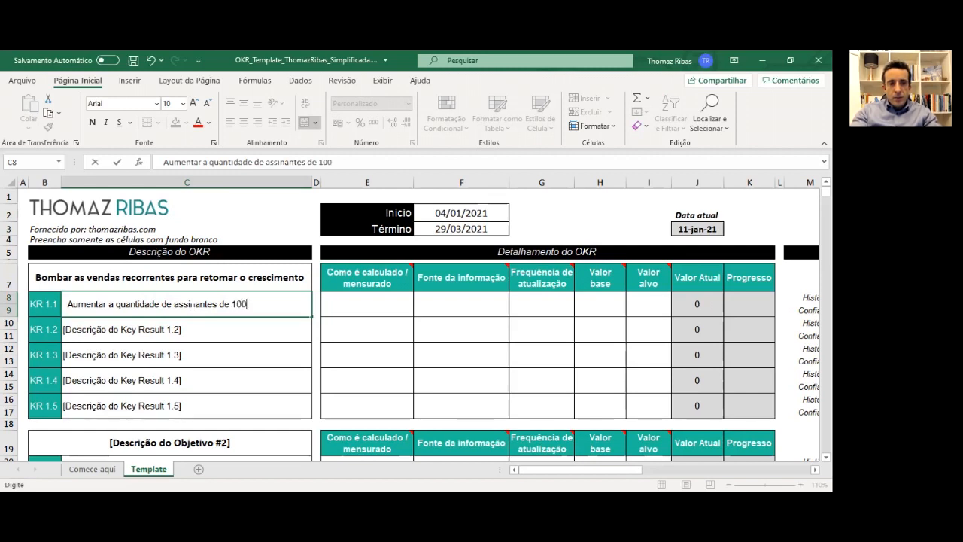
{"action": "key", "text": "BackSpace"}
{"action": "key", "text": "BackSpace"}
{"action": "key", "text": "BackSpace"}
{"action": "type", "text": "o"}
{"action": "key", "text": "BackSpace"}
{"action": "type", "text": "0 para "}
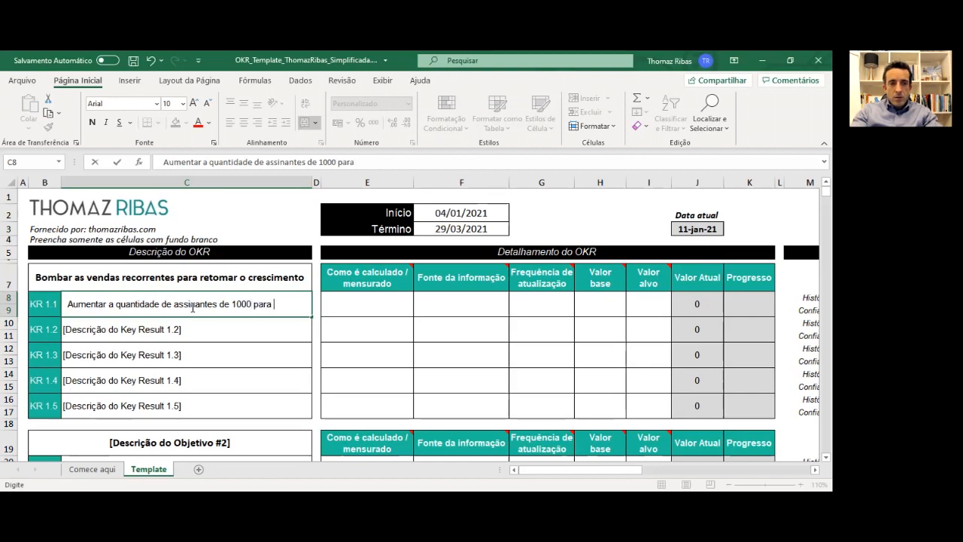
{"action": "type", "text": "2500"}
{"action": "key", "text": "Return"}
Replace the KR 1.2 description with "Reduzir o abandono de clientes (churn) de 5% para 2,5%"
{"action": "double_click", "coordinate": [188, 329]}
{"action": "left_click_drag", "start_coordinate": [188, 329], "coordinate": [64, 329]}
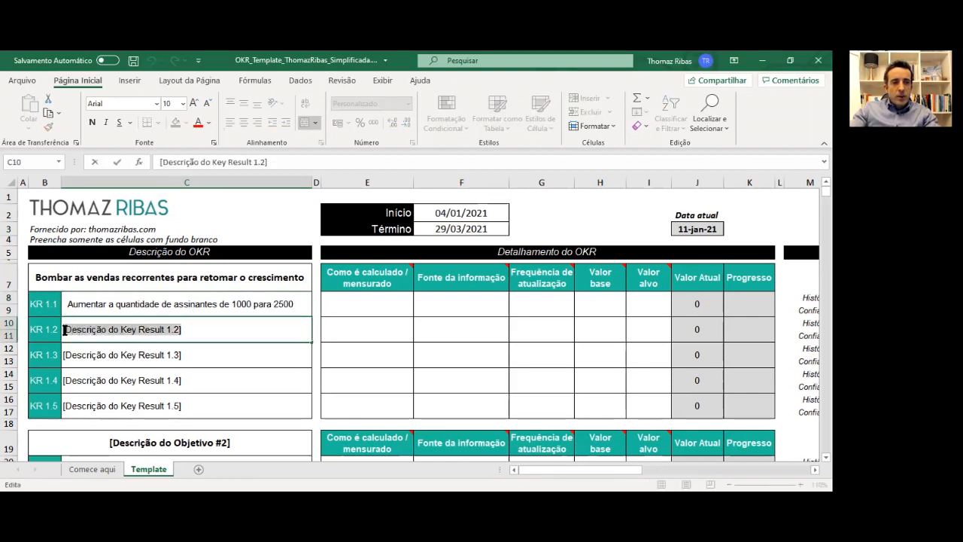
{"action": "type", "text": "Reduzir o abandono de clientes (ch"}
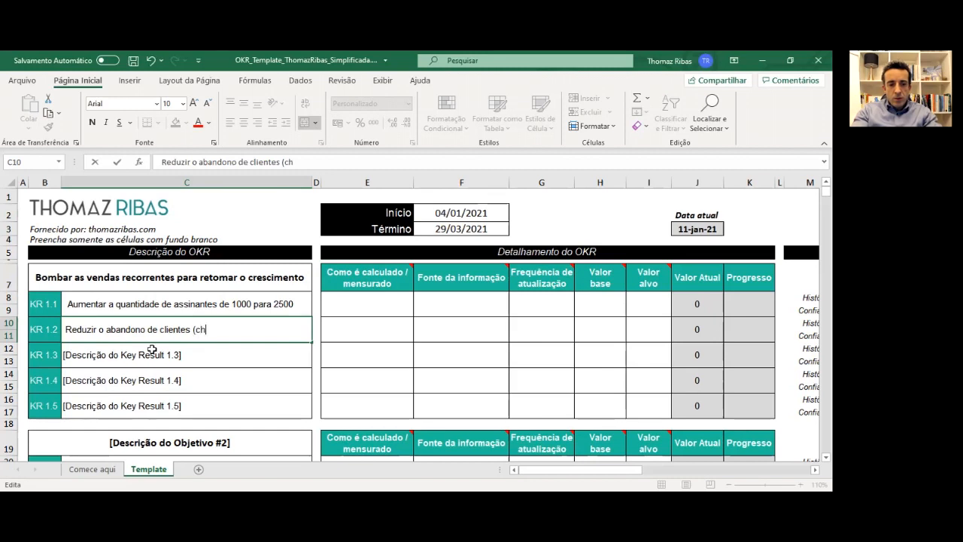
{"action": "type", "text": "urn) de 5% para"}
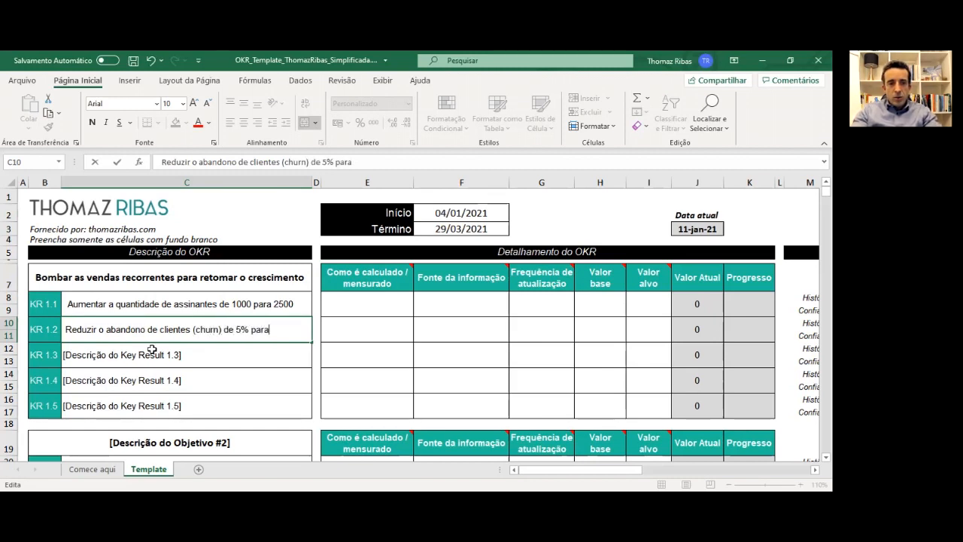
{"action": "type", "text": " 2,5%"}
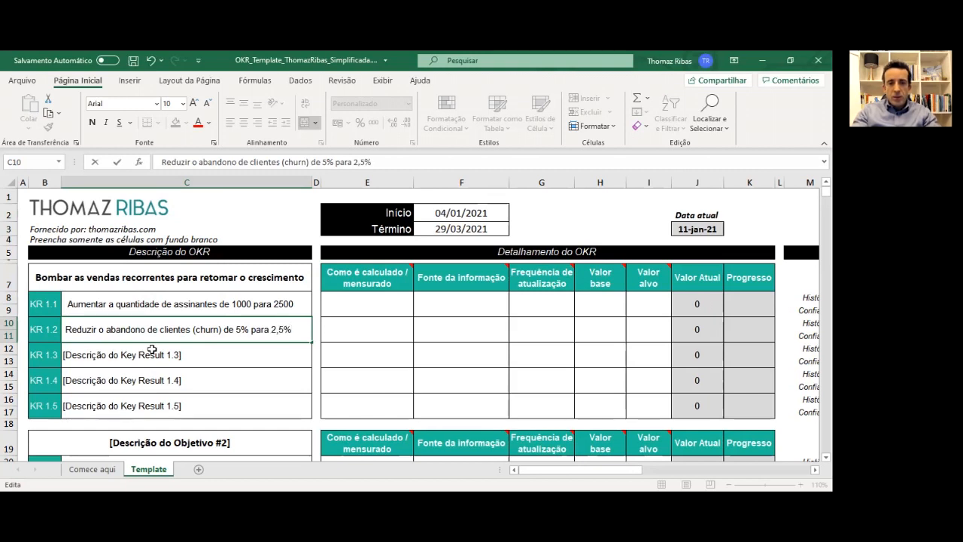
Commit the KR 1.2 description and review the start and target values stated in the KR 1.1 and KR 1.2 descriptions
{"action": "key", "text": "Return"}
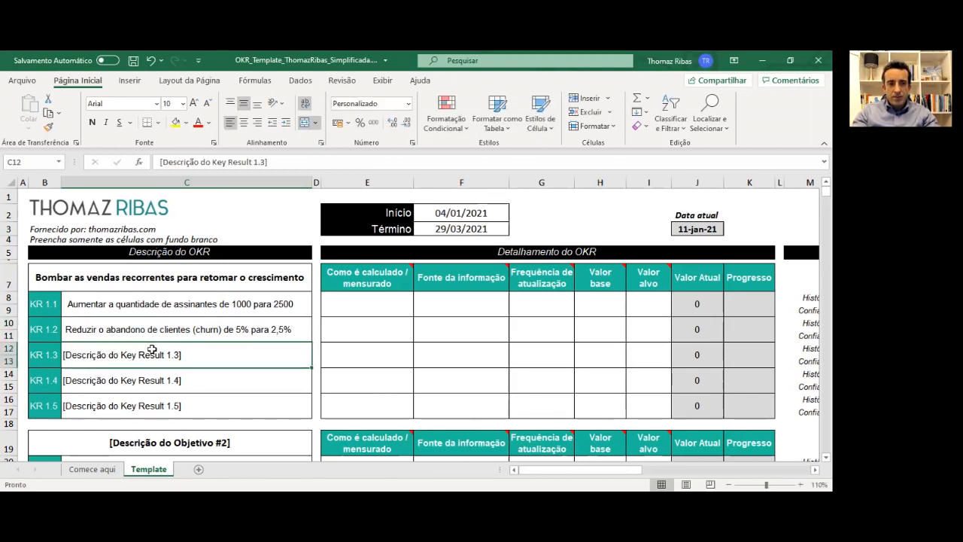
{"action": "left_click", "coordinate": [217, 302]}
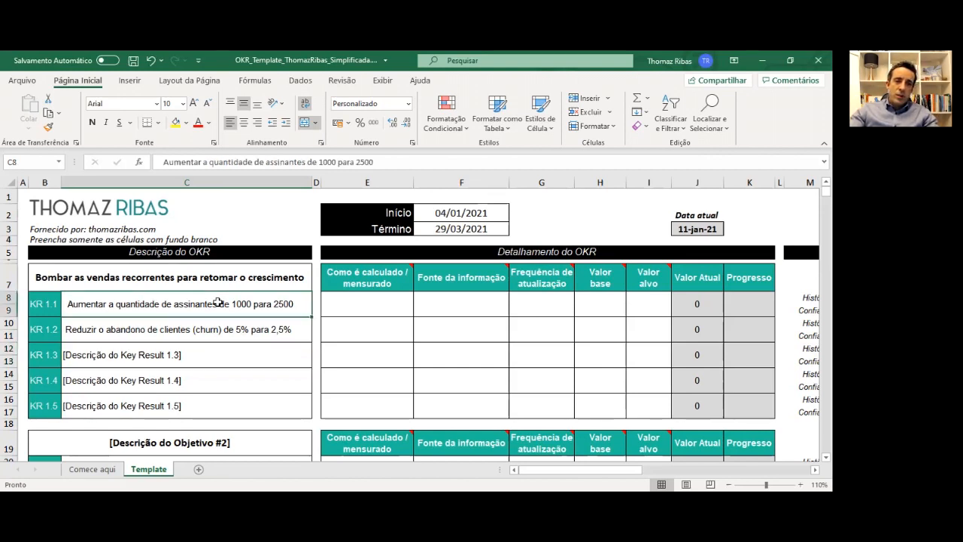
{"action": "left_click", "coordinate": [269, 324]}
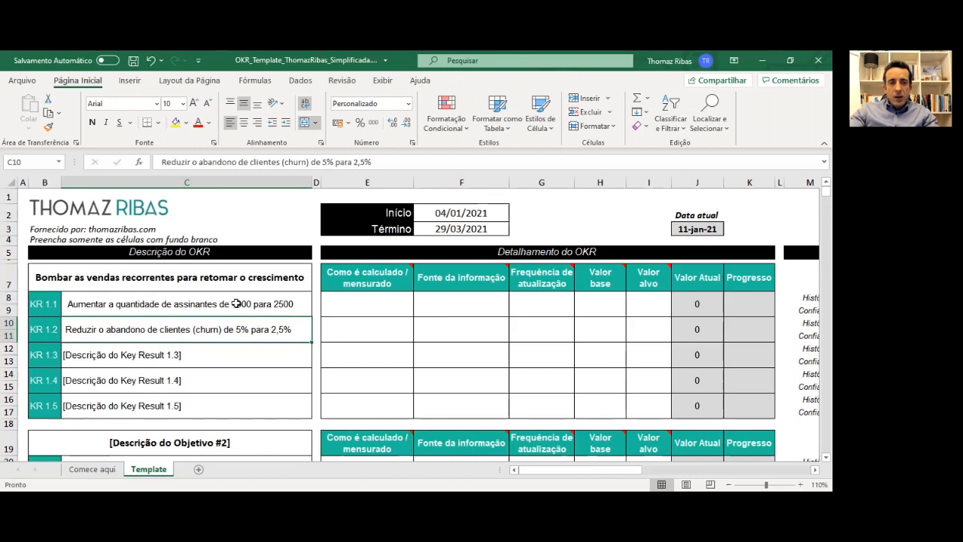
{"action": "left_click", "coordinate": [294, 305]}
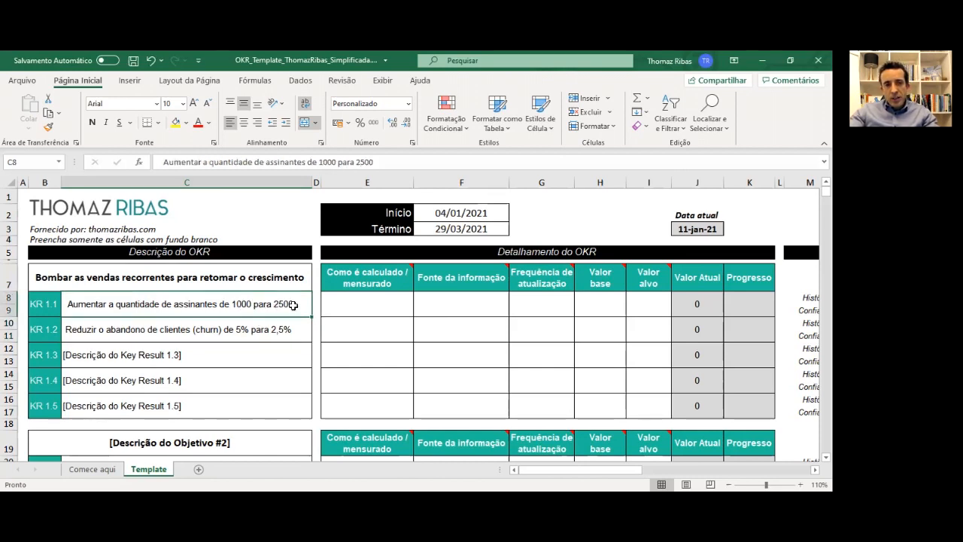
{"action": "left_click", "coordinate": [217, 334]}
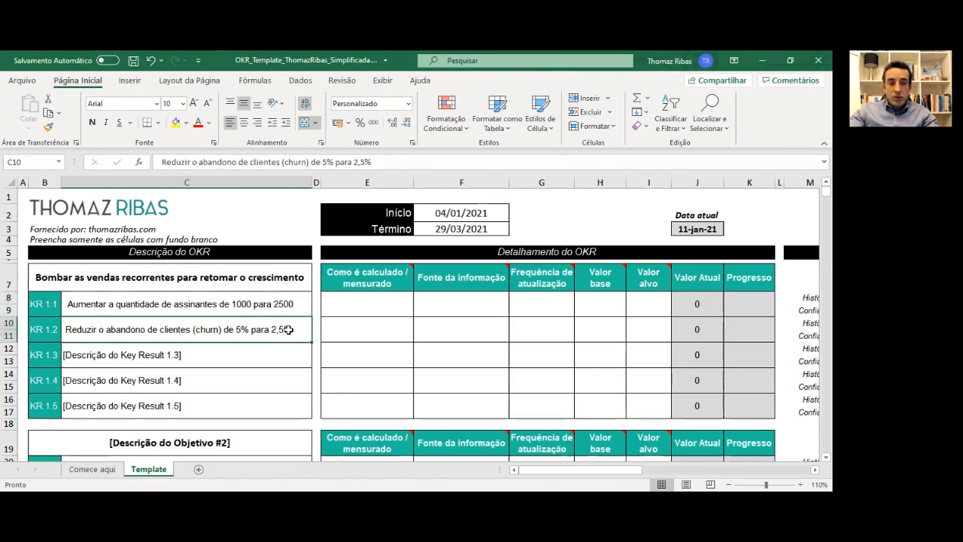
{"action": "left_click", "coordinate": [285, 361]}
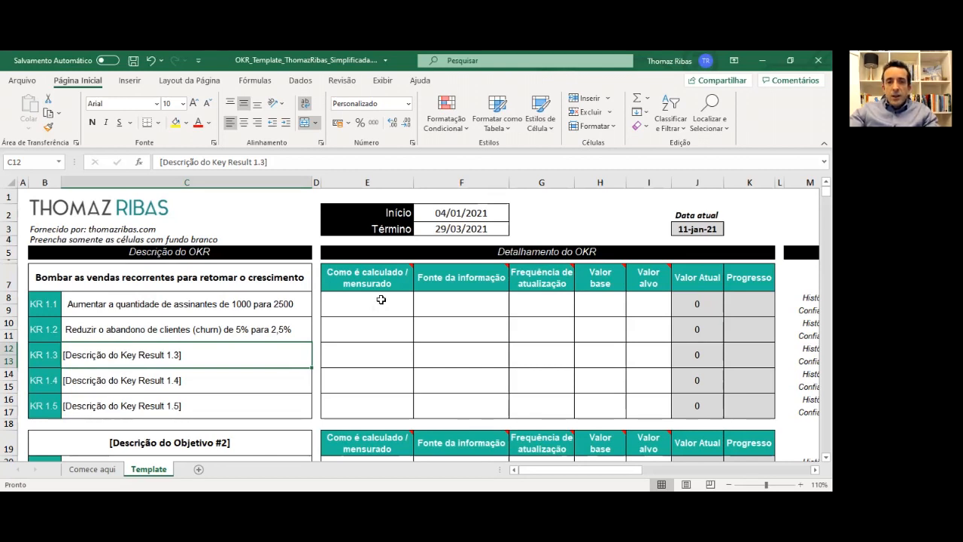
Examine the detail cells for KR 1.1 and KR 1.2 and read the note on the "Como é calculado / mensurado" heading
{"action": "left_click", "coordinate": [544, 307]}
{"action": "left_click_drag", "start_coordinate": [349, 306], "coordinate": [609, 314]}
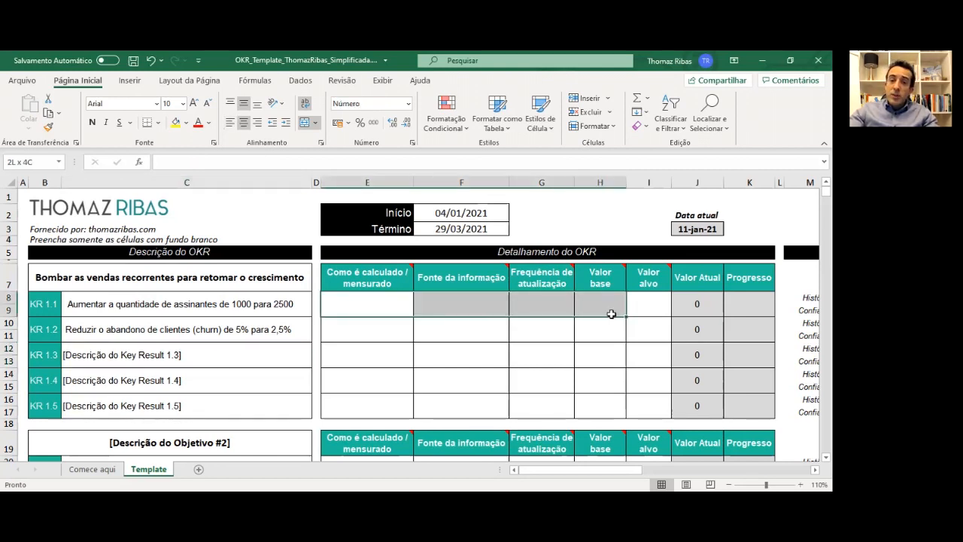
{"action": "left_click", "coordinate": [372, 325]}
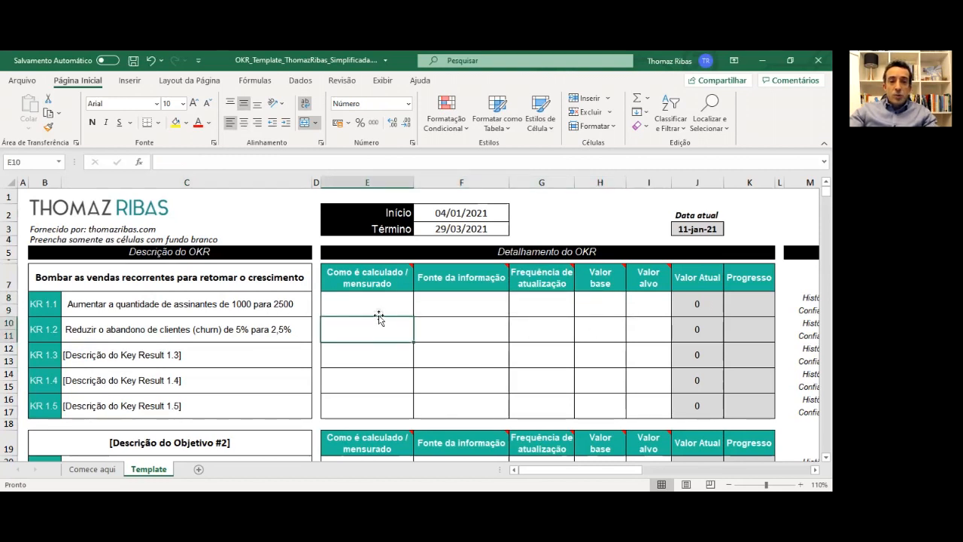
{"action": "left_click", "coordinate": [378, 303]}
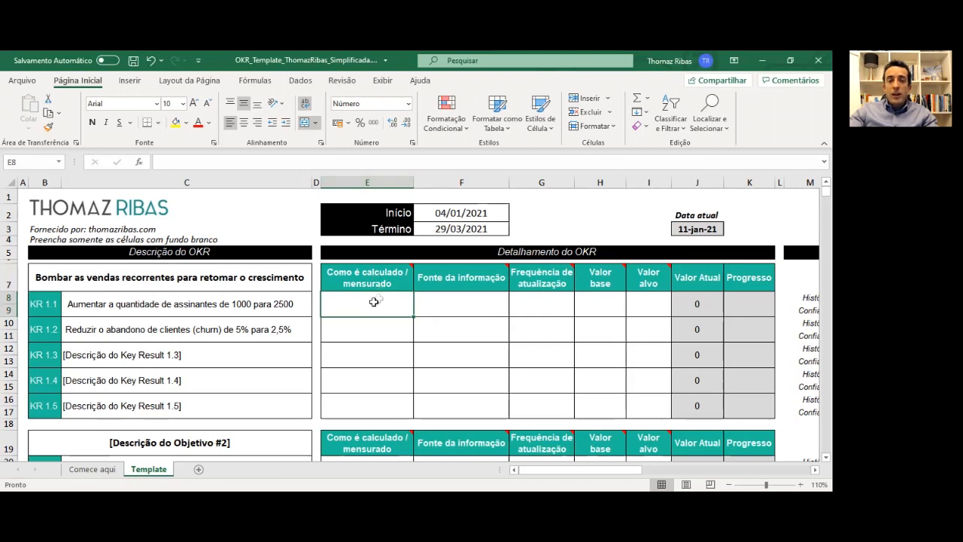
{"action": "mouse_move", "coordinate": [408, 267]}
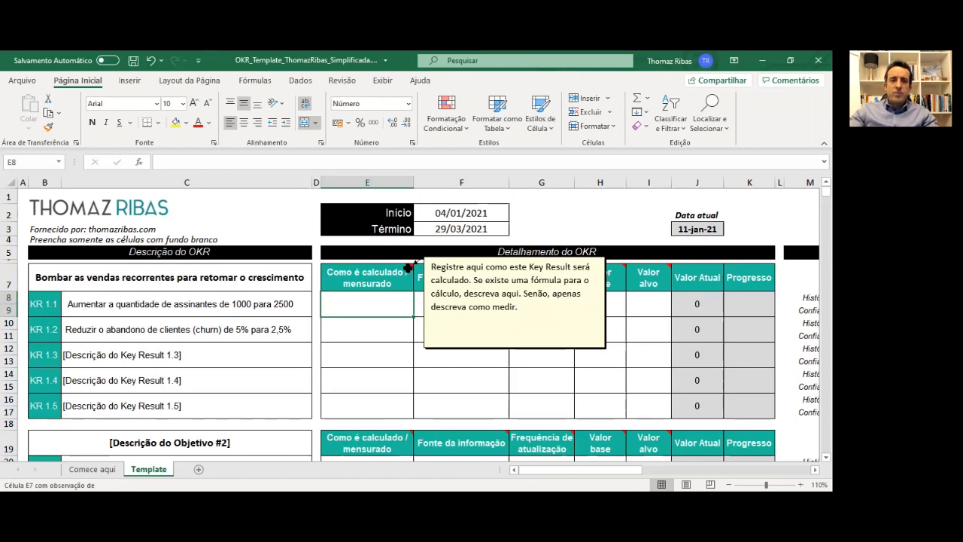
{"action": "left_click", "coordinate": [356, 329]}
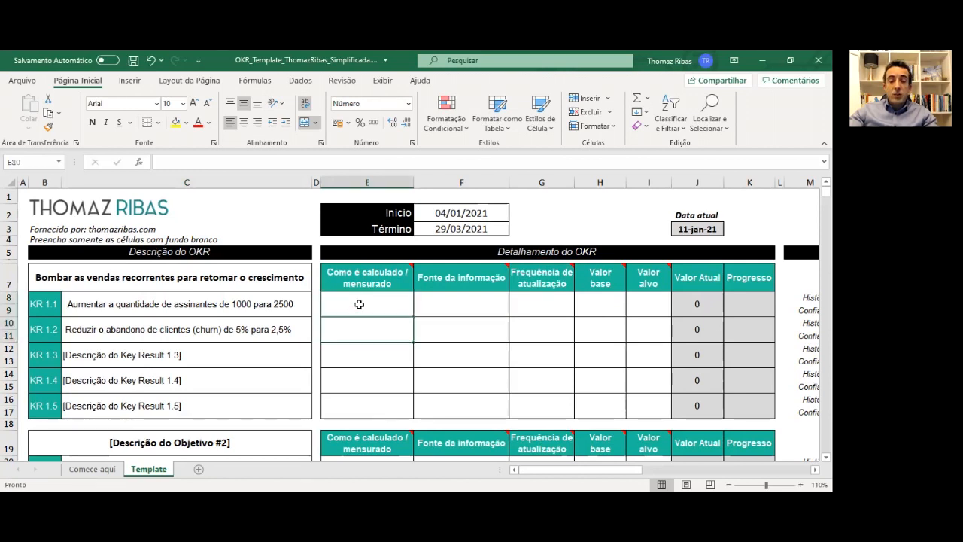
{"action": "left_click", "coordinate": [363, 303]}
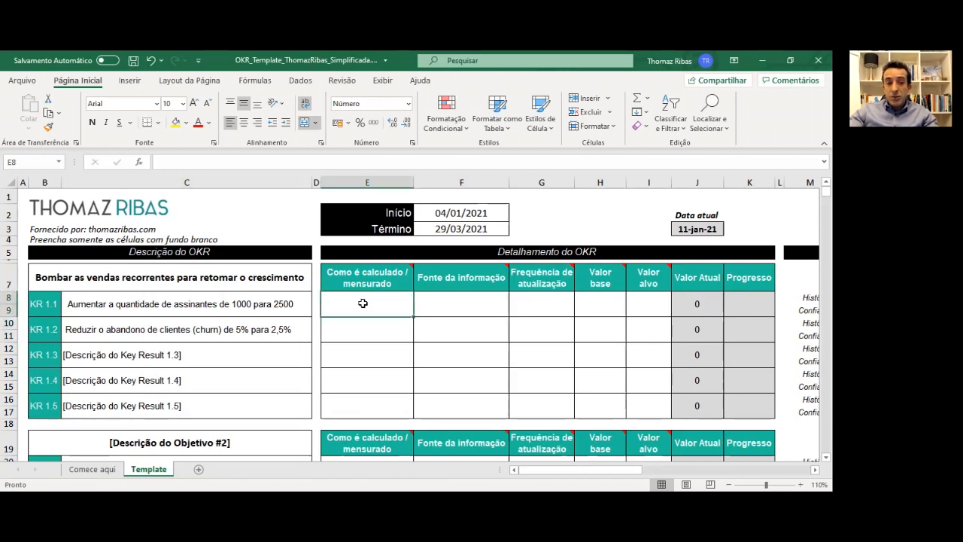
Enter "Relatório XPTO" as the information source for KR 1.1 and "Analytics X" for KR 1.2
{"action": "left_click", "coordinate": [453, 299]}
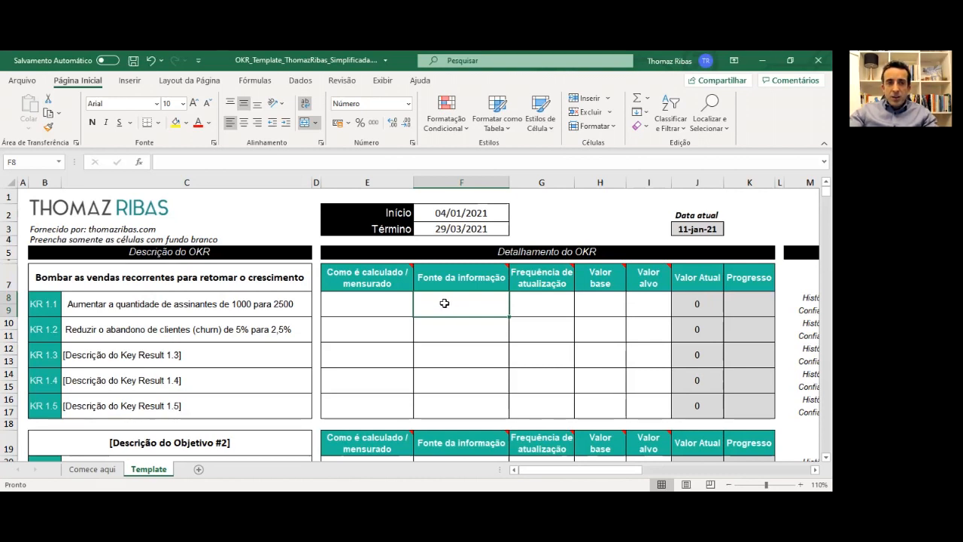
{"action": "type", "text": "Relatório XPTO"}
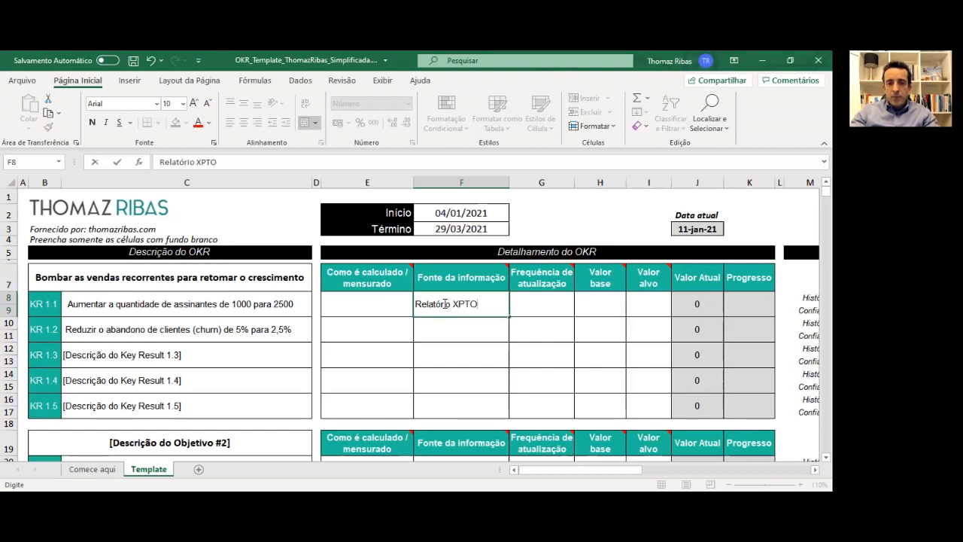
{"action": "key", "text": "Return"}
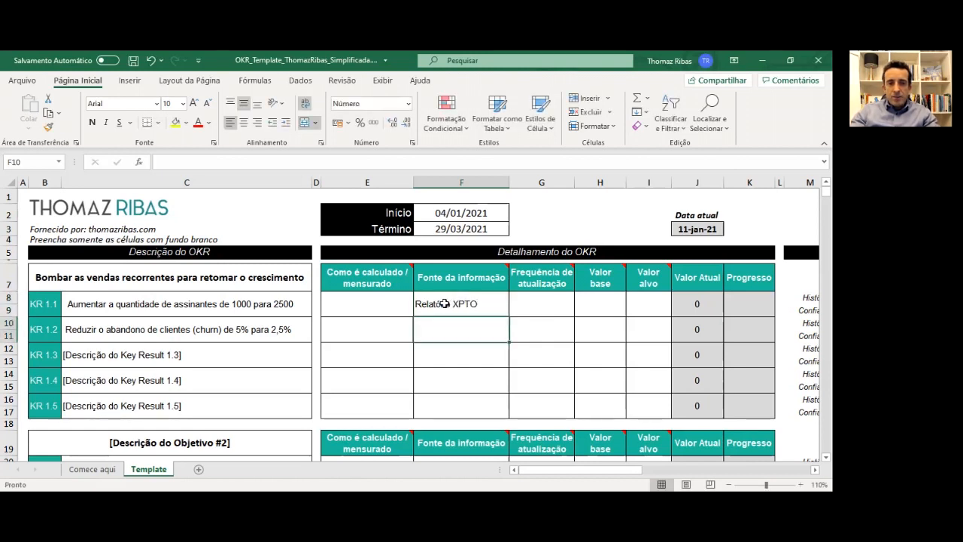
{"action": "type", "text": "Analytics X"}
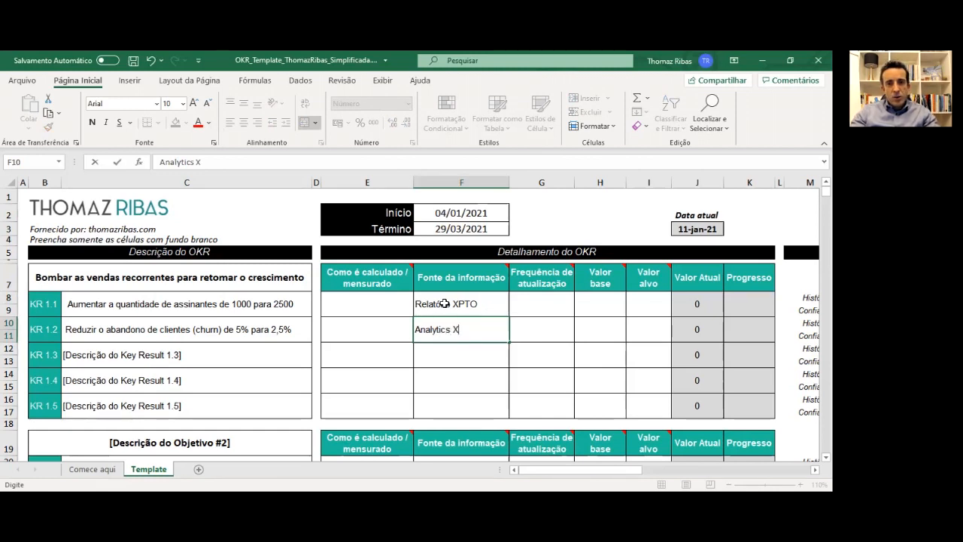
{"action": "key", "text": "Return"}
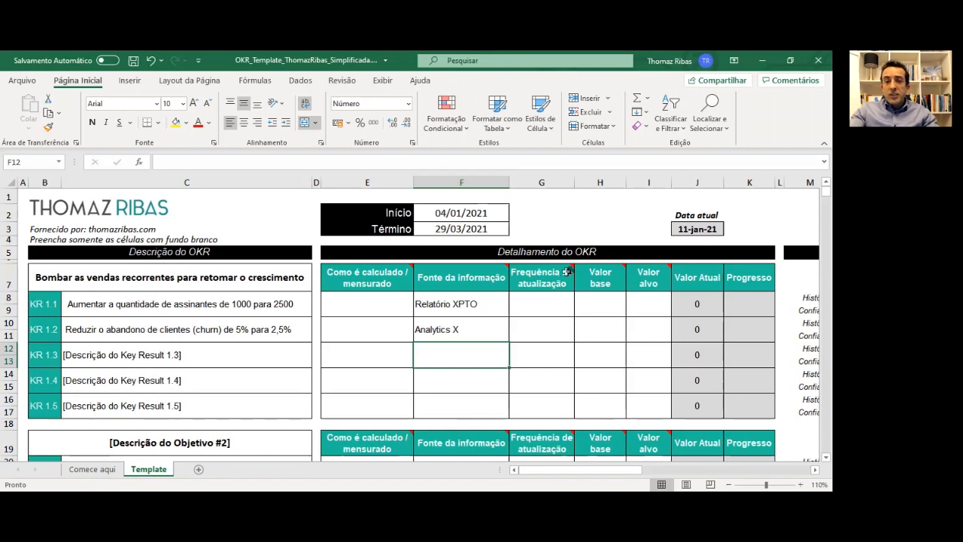
Set the update frequency to "Semanal" for KR 1.1 and copy it to KR 1.2
{"action": "mouse_move", "coordinate": [570, 269]}
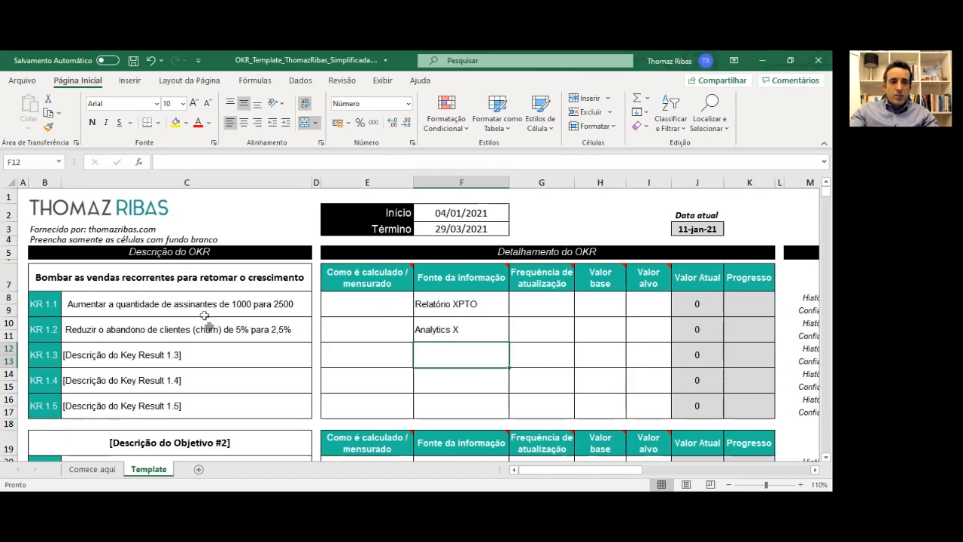
{"action": "left_click", "coordinate": [546, 304]}
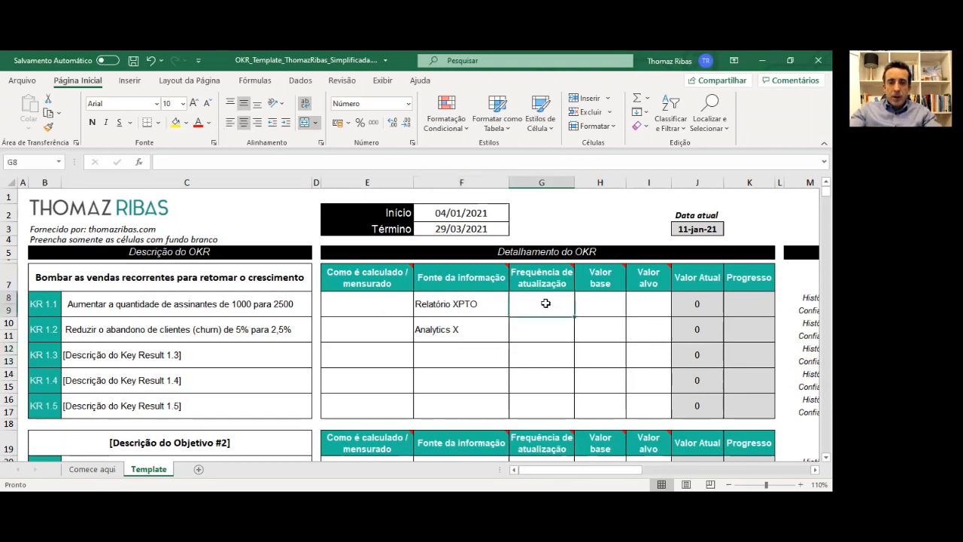
{"action": "type", "text": "Semanal"}
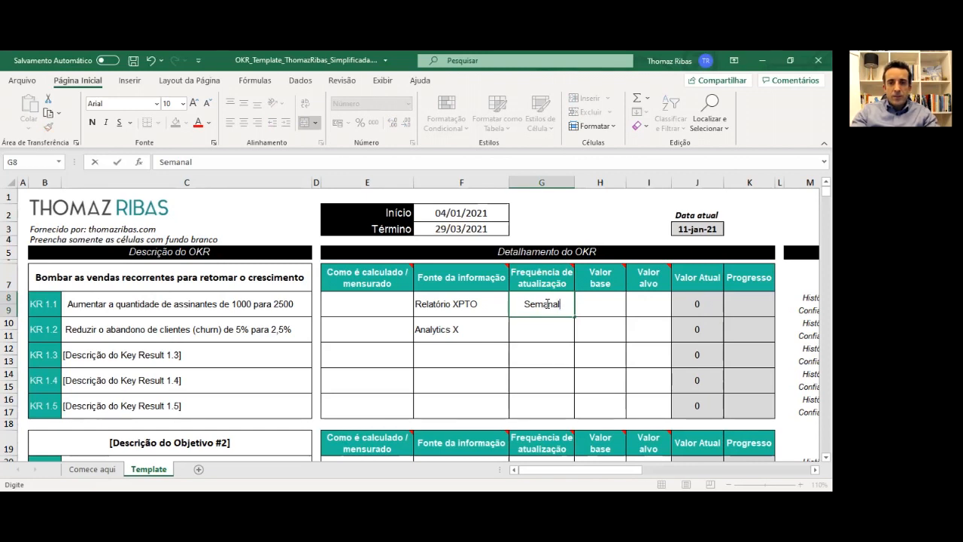
{"action": "key", "text": "ctrl+Return"}
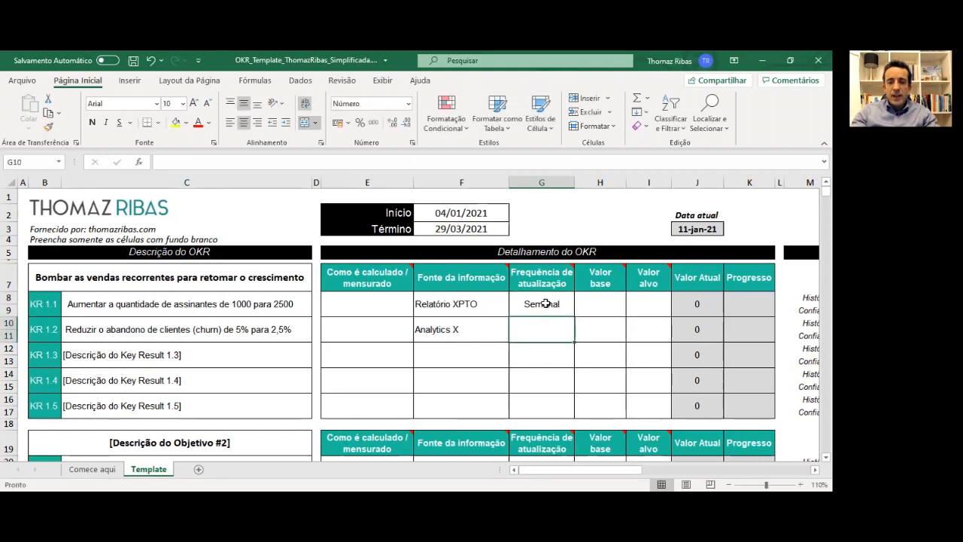
{"action": "key", "text": "ctrl+c"}
{"action": "key", "text": "Down"}
{"action": "key", "text": "ctrl+v"}
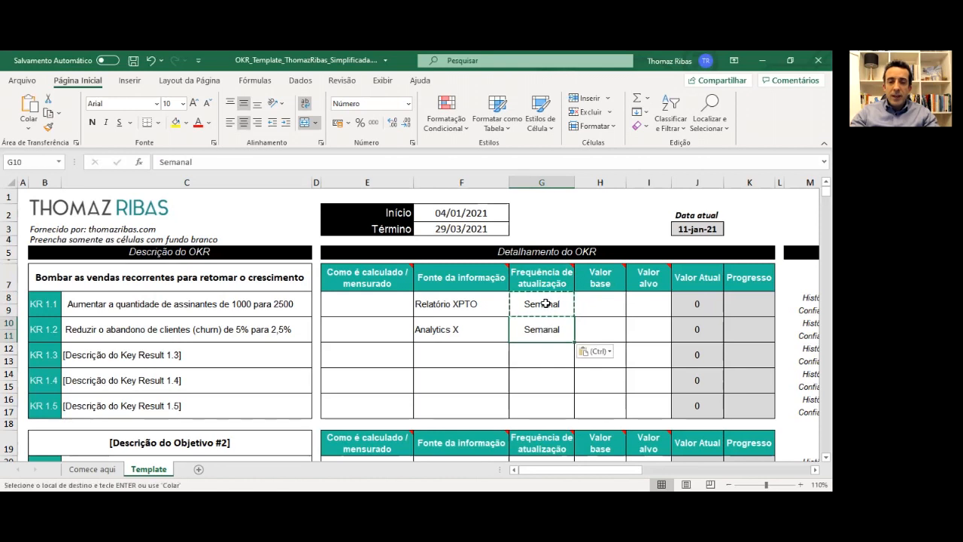
{"action": "key", "text": "Escape"}
{"action": "key", "text": "Down"}
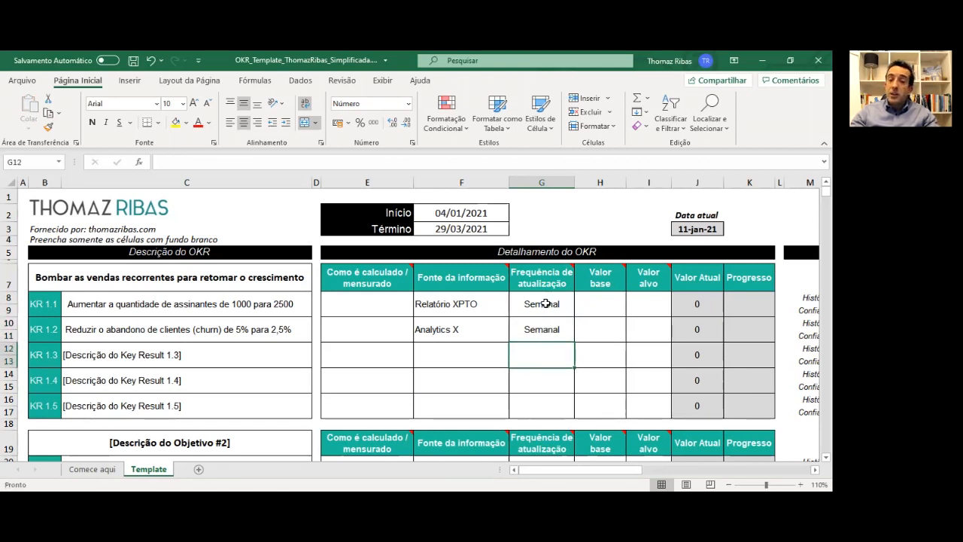
{"action": "left_click", "coordinate": [545, 304]}
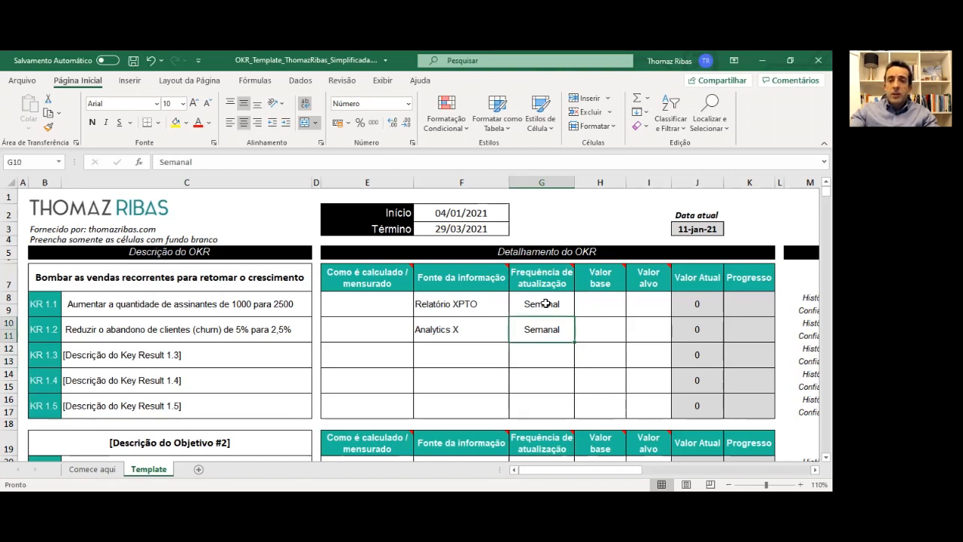
Set the KR 1.1 base value to 1000 and its target value to 2500
{"action": "left_click", "coordinate": [607, 298]}
{"action": "left_click", "coordinate": [636, 300]}
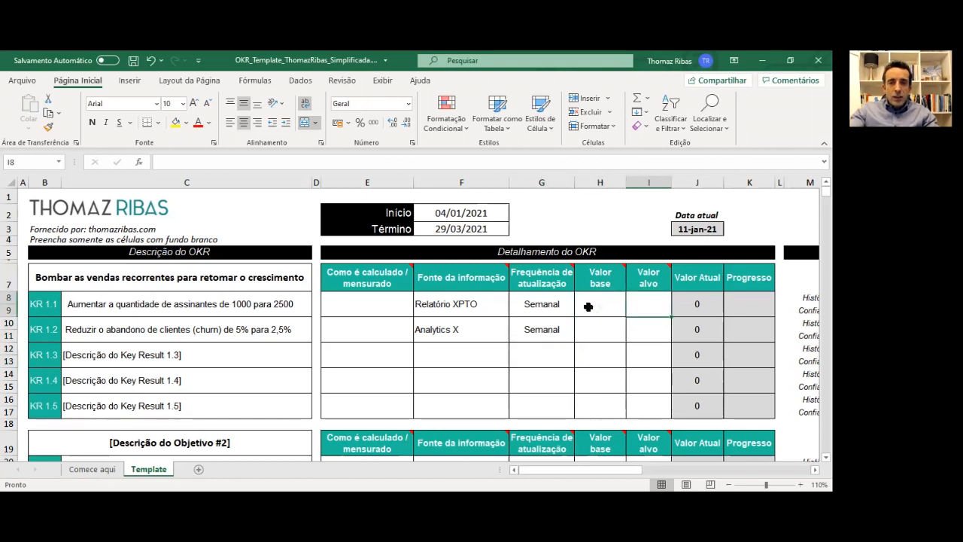
{"action": "left_click", "coordinate": [598, 306]}
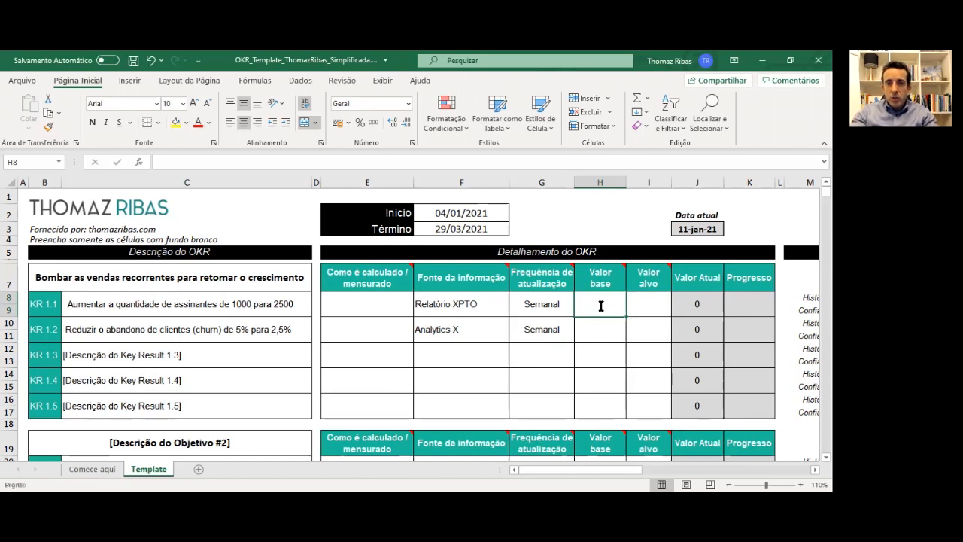
{"action": "type", "text": "1000"}
{"action": "key", "text": "Tab"}
{"action": "type", "text": "2500"}
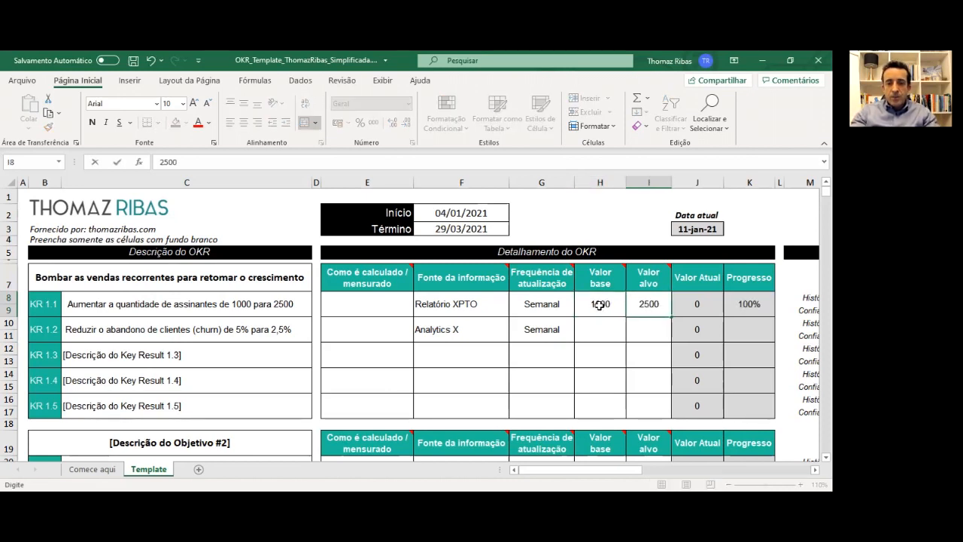
{"action": "key", "text": "Return"}
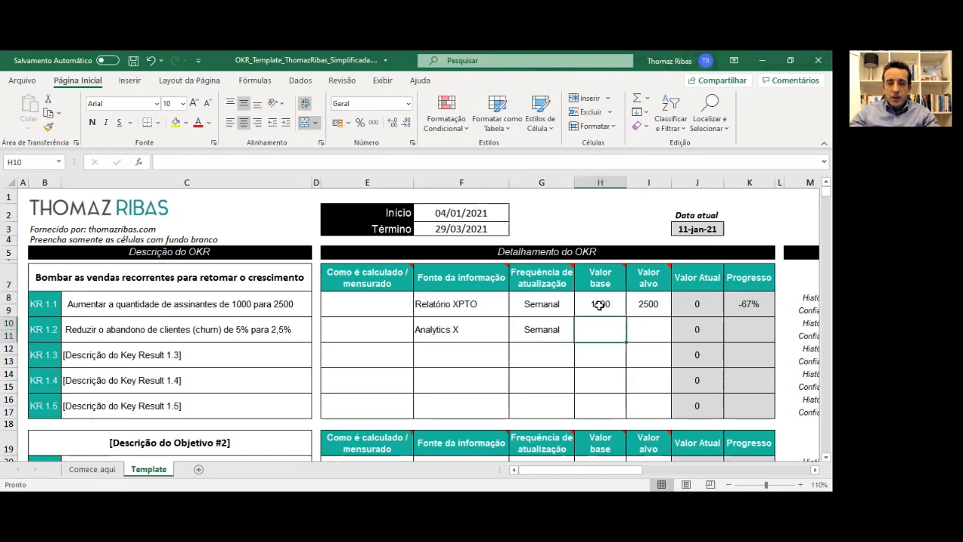
Set the KR 1.2 base value to 5% and its target value to 2,5
{"action": "type", "text": "5%"}
{"action": "key", "text": "Tab"}
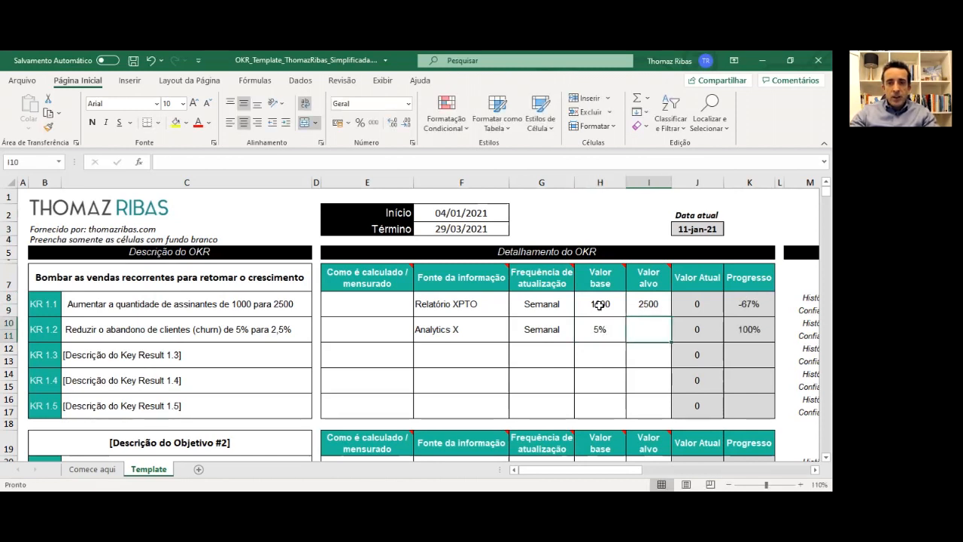
{"action": "type", "text": "2,5"}
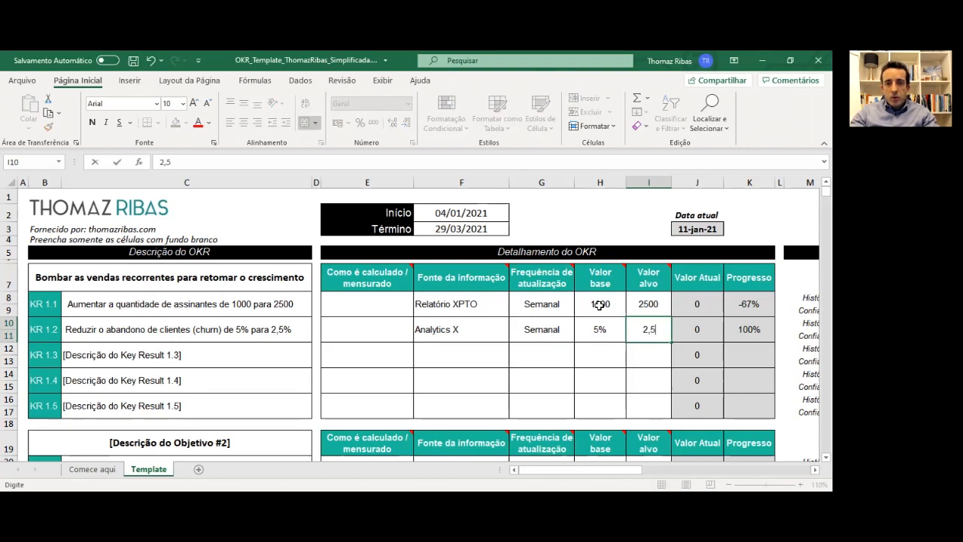
{"action": "key", "text": "Return"}
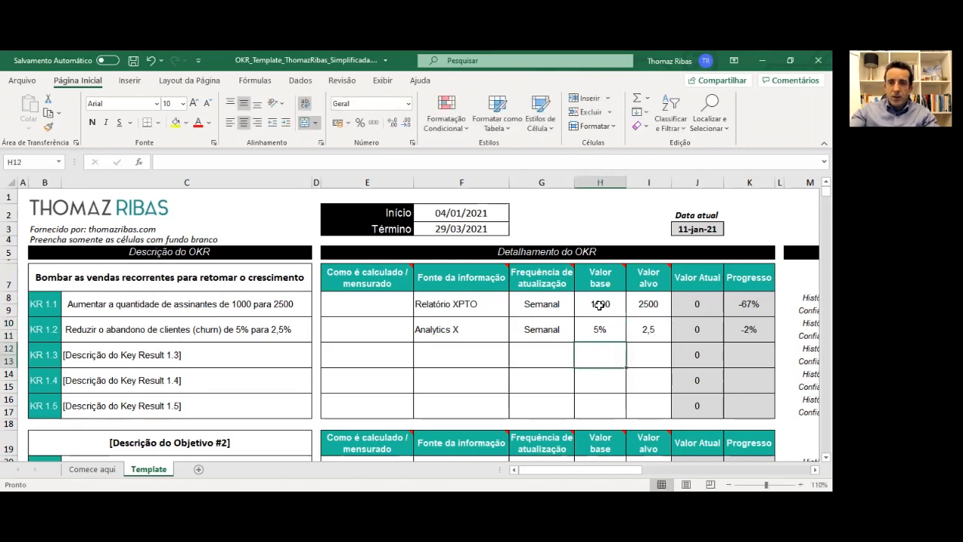
Examine the KR 1.1 row from its base value through to the weekly date columns of the "Placar do OKR" section
{"action": "left_click", "coordinate": [600, 304]}
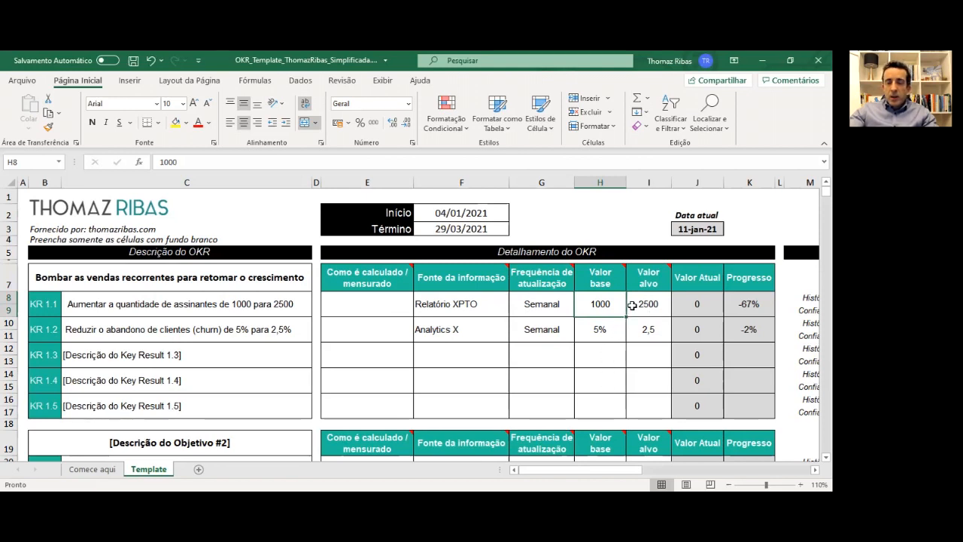
{"action": "key", "text": "Right"}
{"action": "key", "text": "Right"}
{"action": "key", "text": "Right"}
{"action": "key", "text": "Right"}
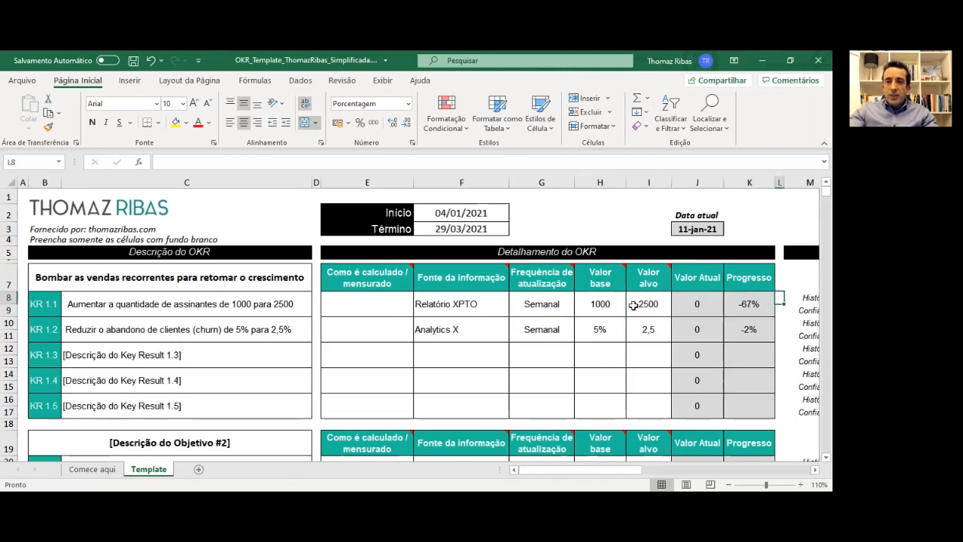
{"action": "key", "text": "Right"}
{"action": "key", "text": "Right"}
{"action": "key", "text": "Right"}
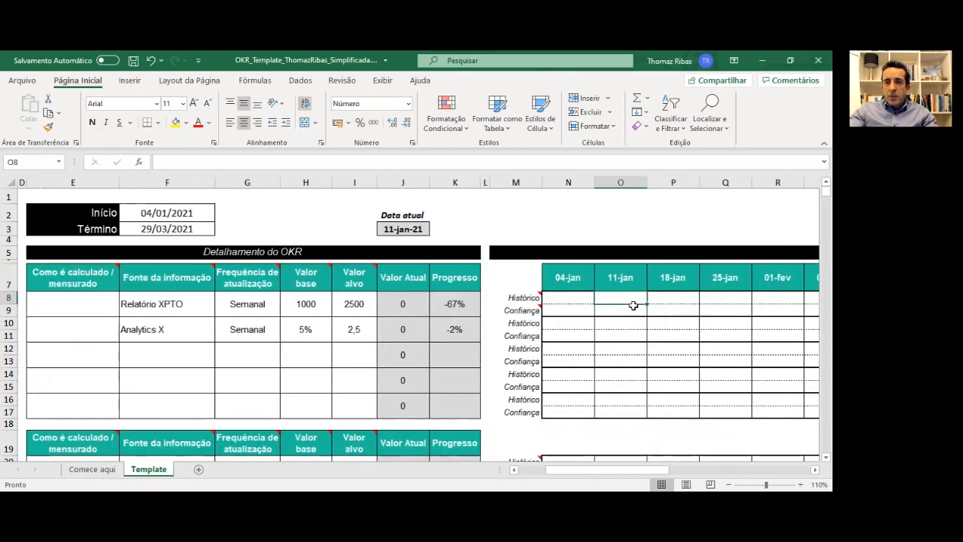
{"action": "key", "text": "Right"}
{"action": "key", "text": "Right"}
{"action": "key", "text": "Right"}
{"action": "key", "text": "Right"}
{"action": "key", "text": "Right"}
{"action": "key", "text": "Right"}
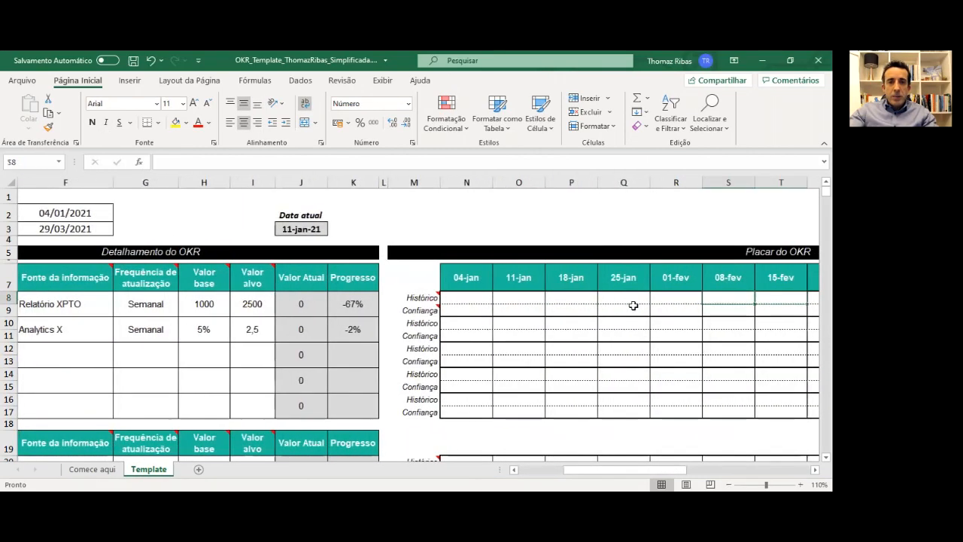
Examine the weekly date headers of the "Placar do OKR" section, from 04-jan through 15-fev, and the formulas behind them
{"action": "left_click_drag", "start_coordinate": [634, 469], "coordinate": [660, 469]}
{"action": "left_click", "coordinate": [213, 279]}
{"action": "left_click", "coordinate": [258, 279]}
{"action": "left_click", "coordinate": [313, 279]}
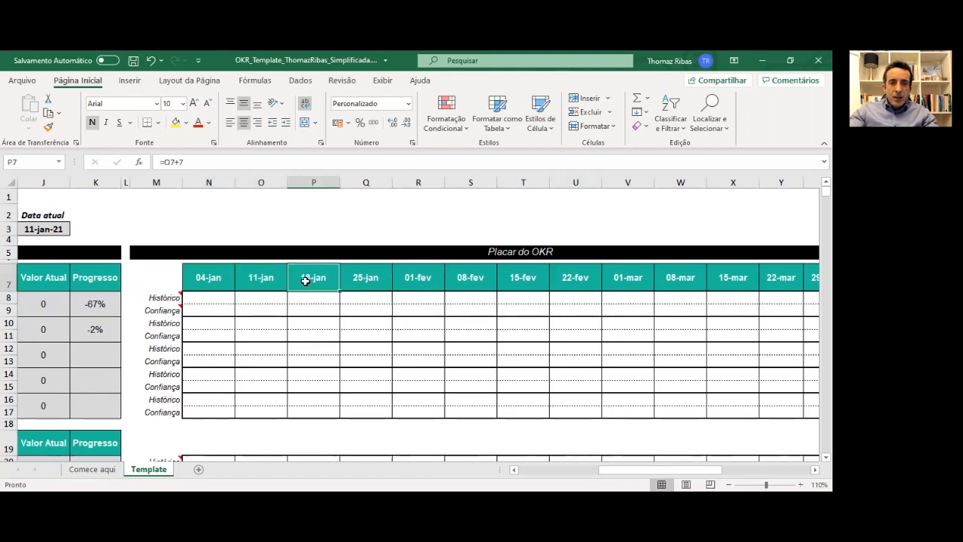
{"action": "left_click", "coordinate": [367, 279]}
{"action": "left_click", "coordinate": [409, 277]}
{"action": "left_click", "coordinate": [469, 278]}
{"action": "left_click", "coordinate": [520, 279]}
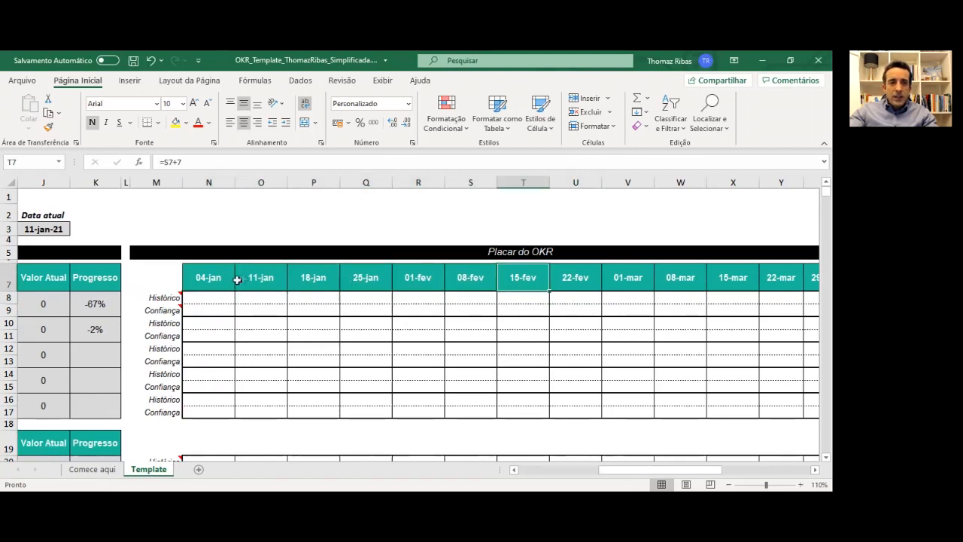
{"action": "left_click", "coordinate": [211, 280]}
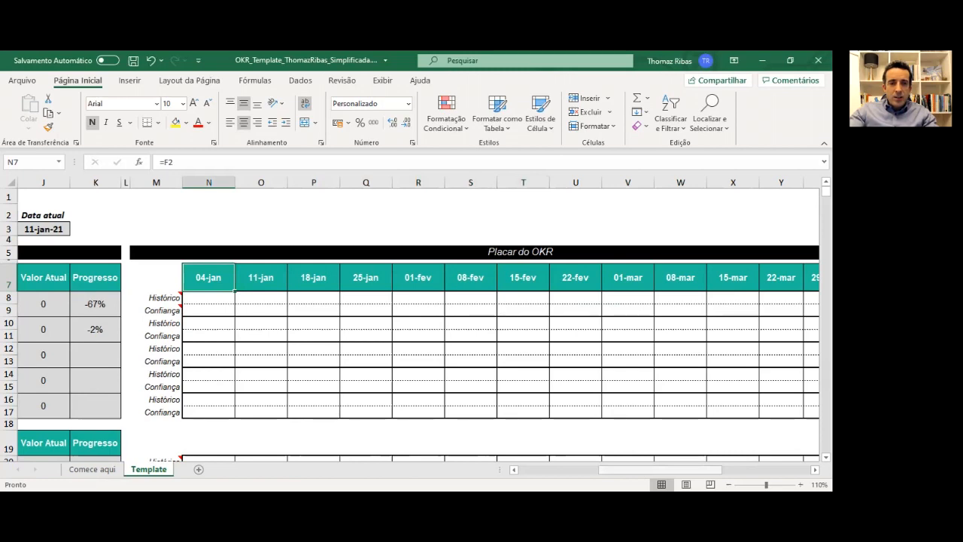
Try changing the start date ("Início") to 04/04/2021 and undo that change
{"action": "scroll", "coordinate": [421, 369], "scroll_direction": "left", "scroll_amount": 6}
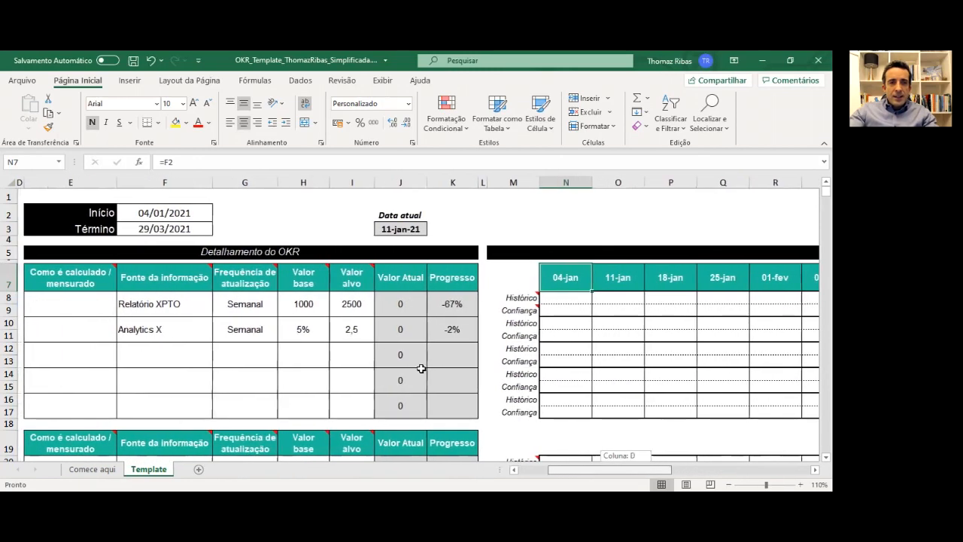
{"action": "left_click", "coordinate": [157, 216]}
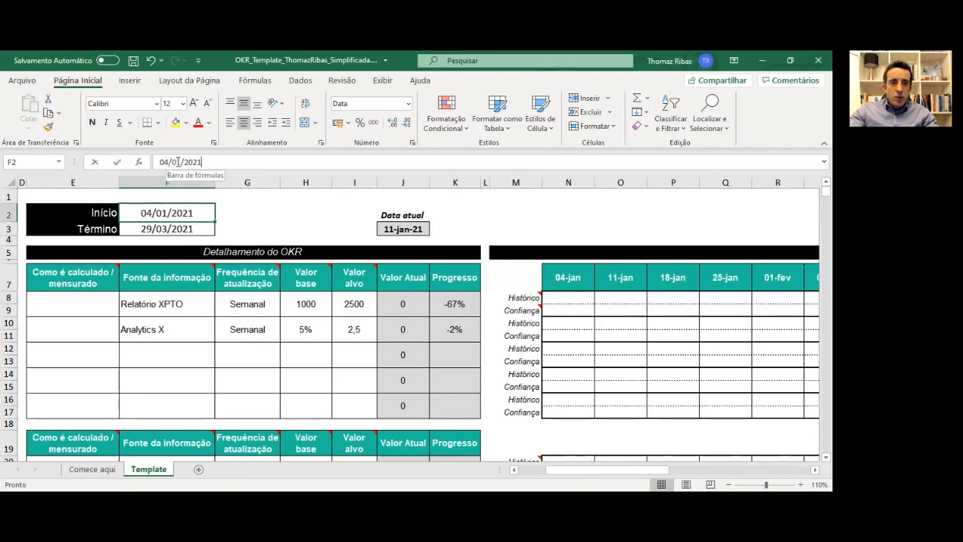
{"action": "left_click", "coordinate": [178, 162]}
{"action": "key", "text": "Delete"}
{"action": "type", "text": "4"}
{"action": "key", "text": "Return"}
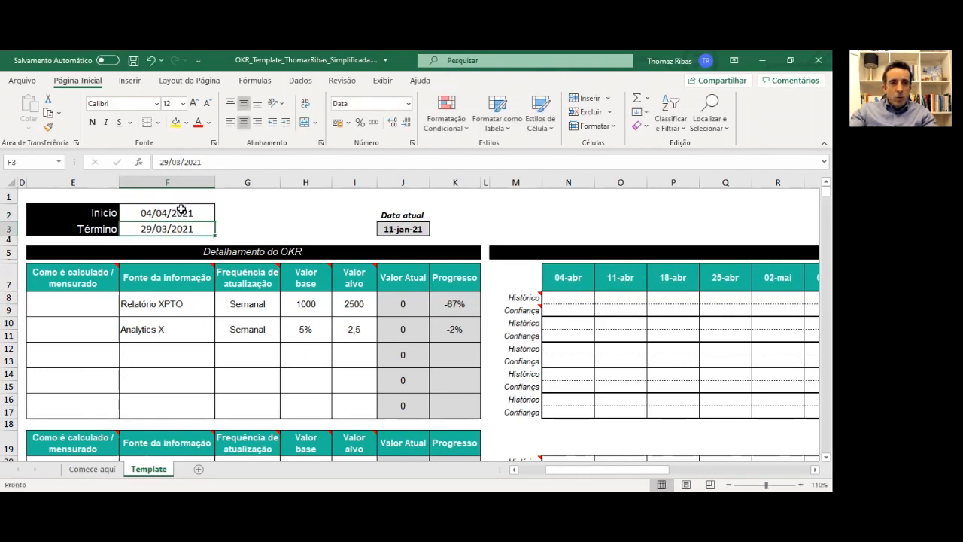
{"action": "key", "text": "ctrl+z"}
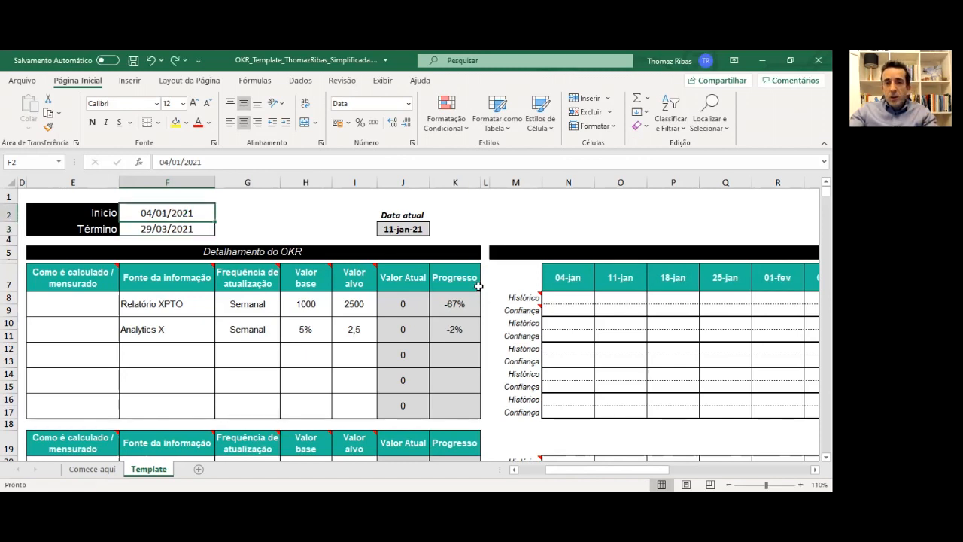
Enter 1010 as the 04-jan "Histórico" value of KR 1.1
{"action": "left_click", "coordinate": [223, 304]}
{"action": "left_click_drag", "start_coordinate": [580, 470], "coordinate": [580, 470]}
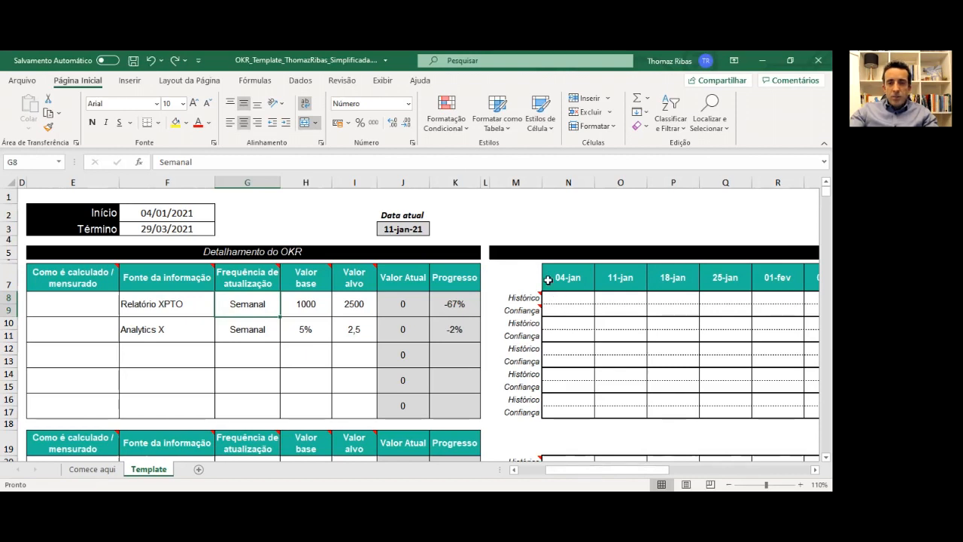
{"action": "left_click", "coordinate": [567, 298]}
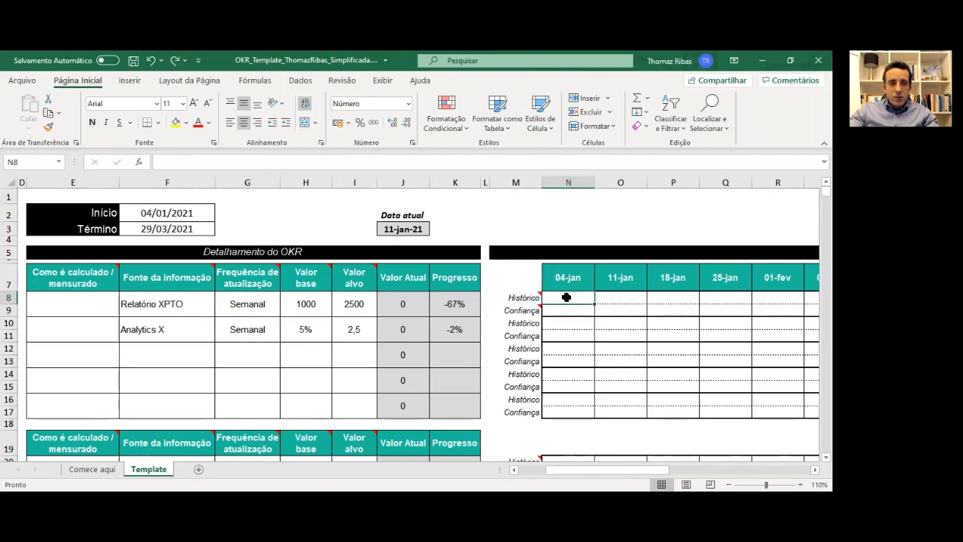
{"action": "type", "text": "1000"}
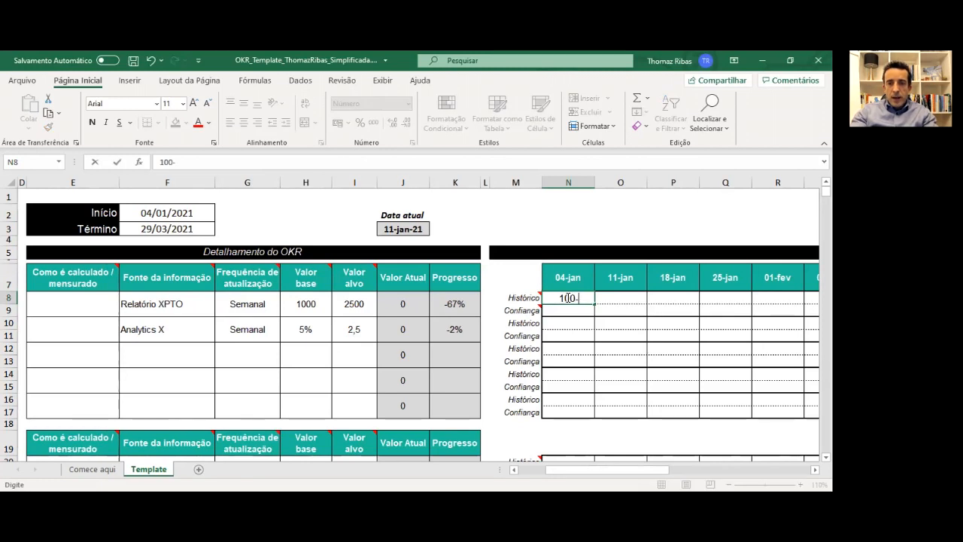
{"action": "key", "text": "Return"}
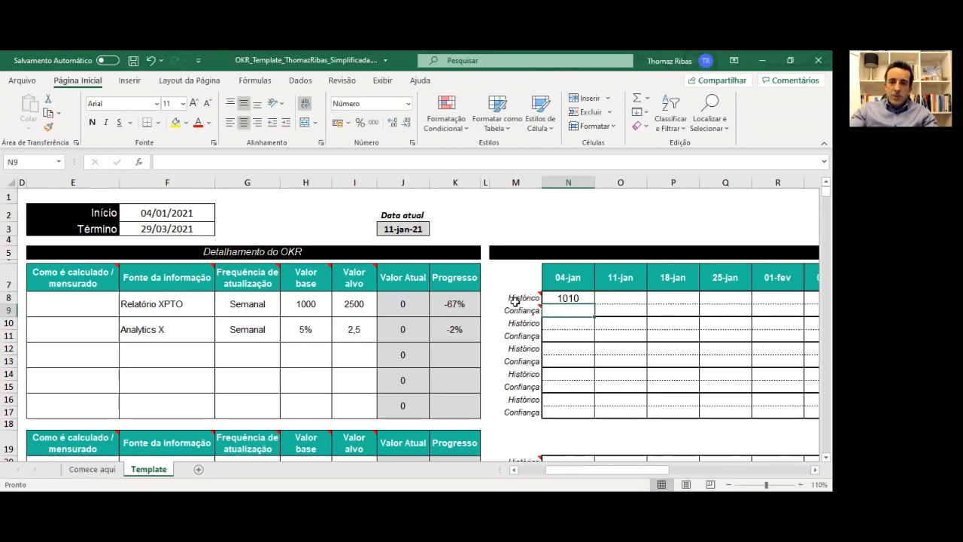
Read the notes on "Histórico" and "Confiança", and fill KR 1.1's 04-jan confidence cell with yellow
{"action": "mouse_move", "coordinate": [519, 309]}
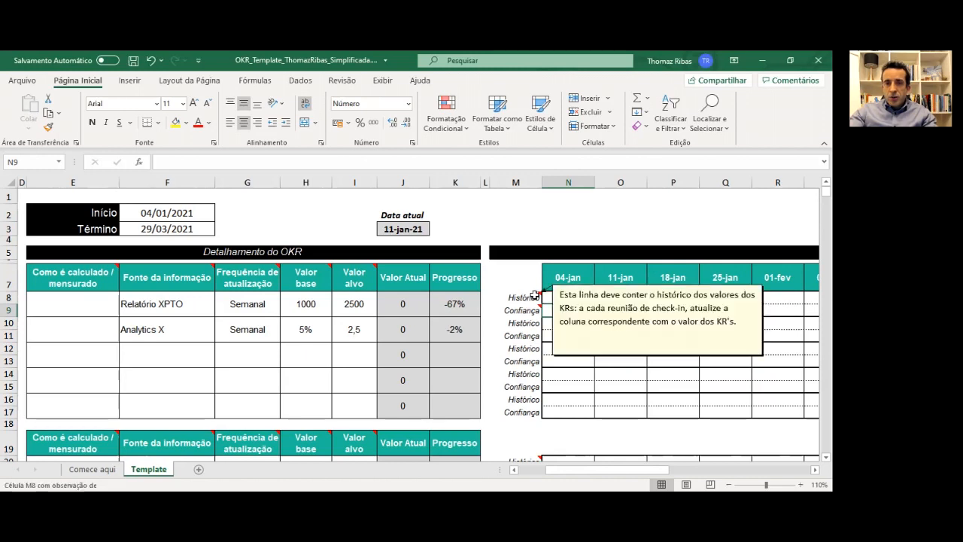
{"action": "left_click", "coordinate": [532, 297]}
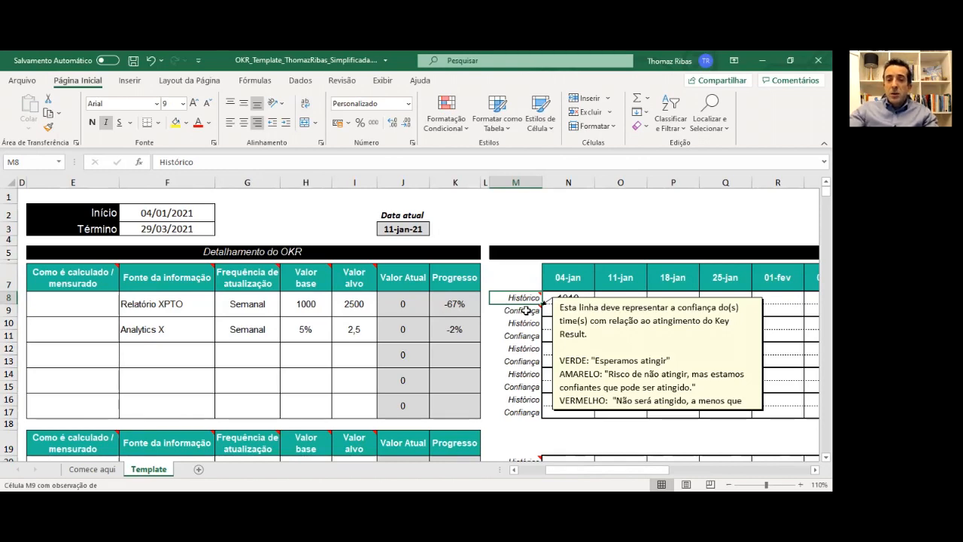
{"action": "left_click", "coordinate": [526, 310]}
{"action": "left_click", "coordinate": [521, 333]}
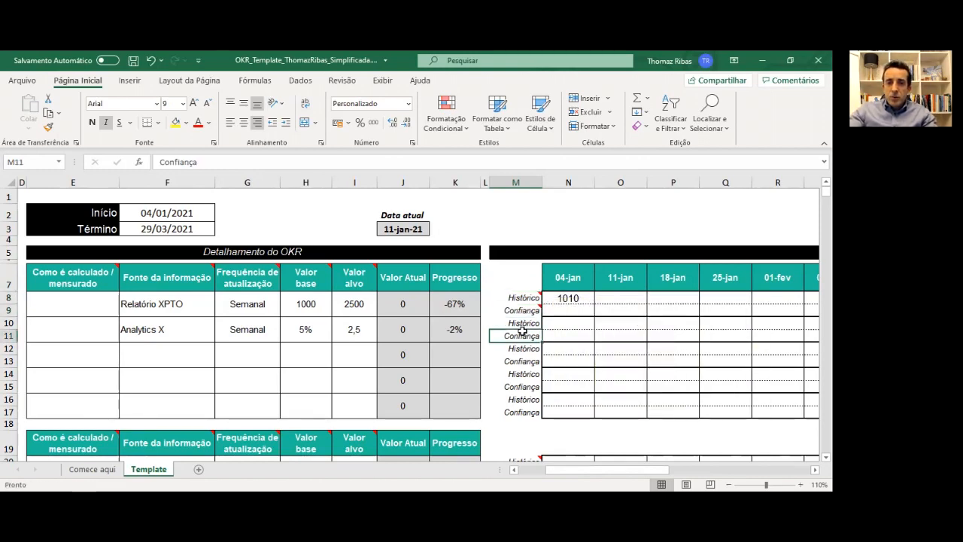
{"action": "left_click", "coordinate": [561, 313]}
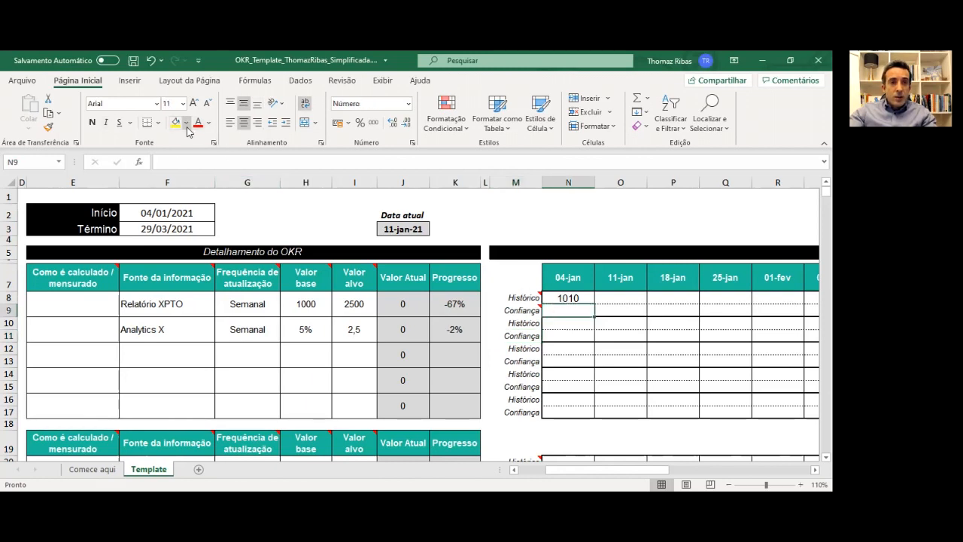
{"action": "left_click", "coordinate": [177, 122]}
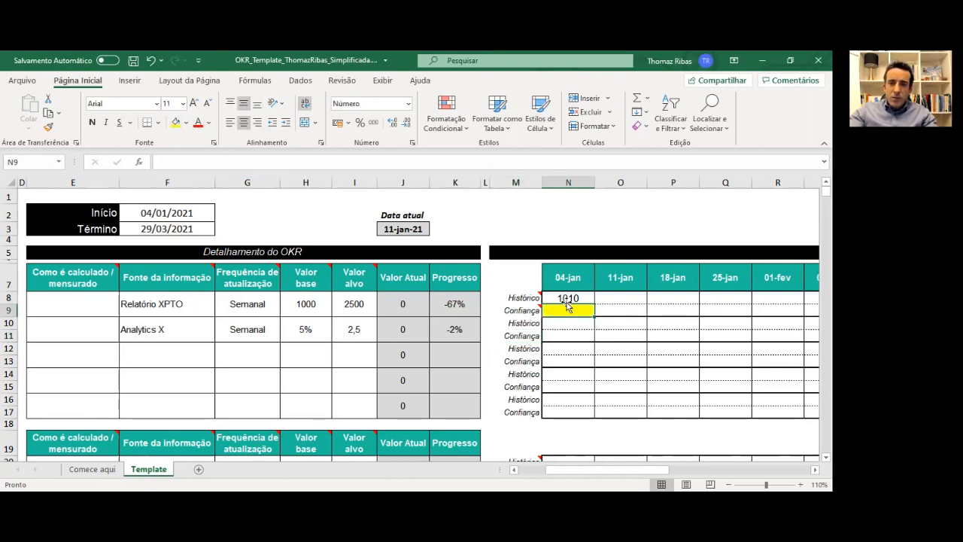
{"action": "left_click", "coordinate": [570, 298]}
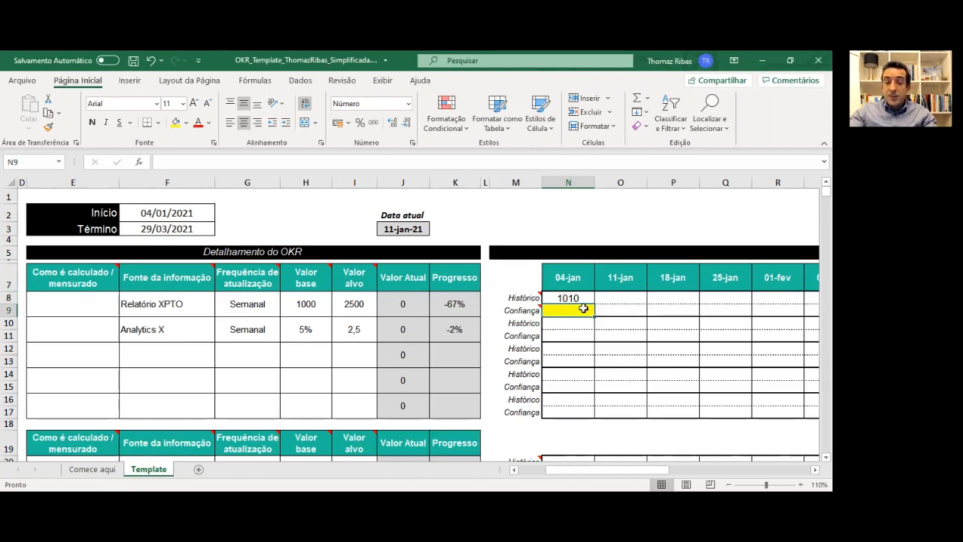
{"action": "left_click", "coordinate": [354, 304]}
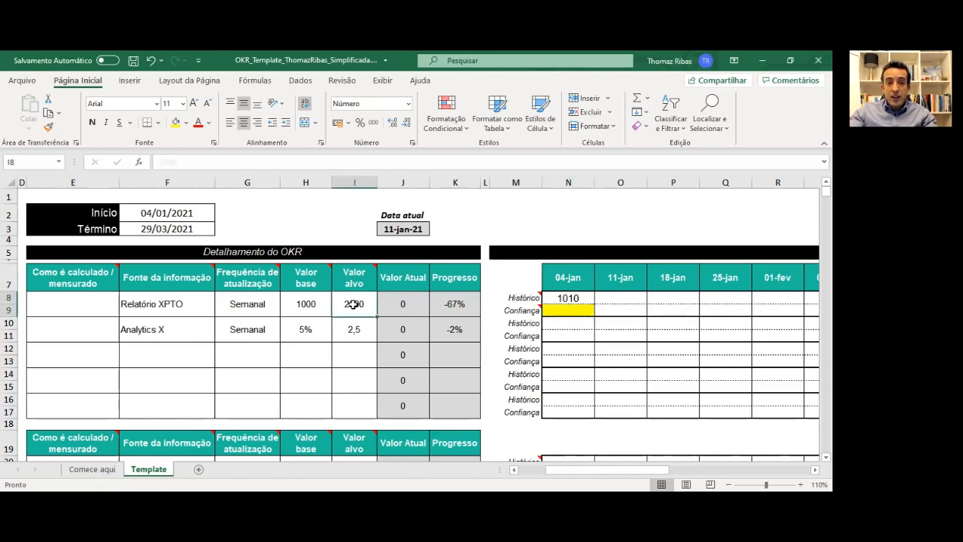
{"action": "left_click", "coordinate": [584, 301]}
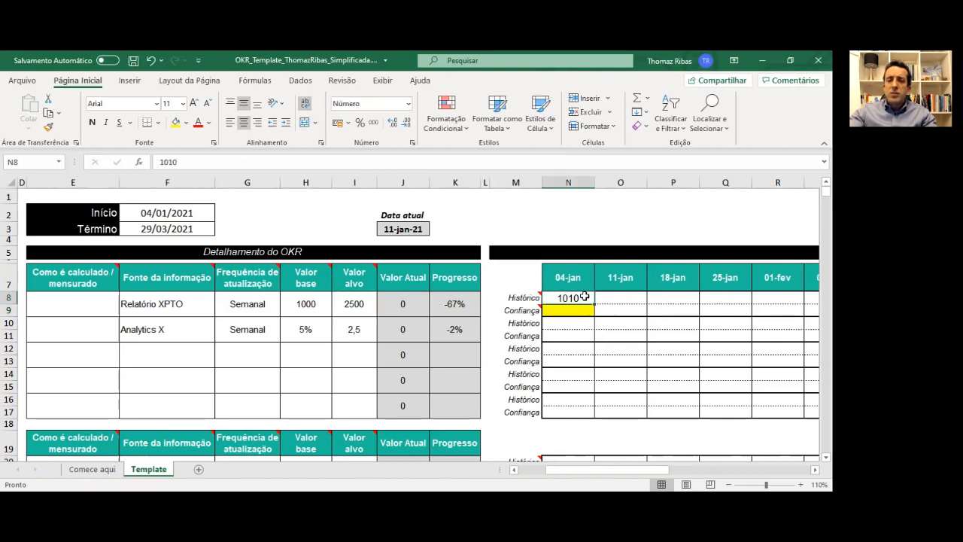
Enter 1100 as KR 1.1's 11-jan "Histórico" value and copy the yellow 04-jan confidence cell to that week
{"action": "left_click", "coordinate": [615, 300]}
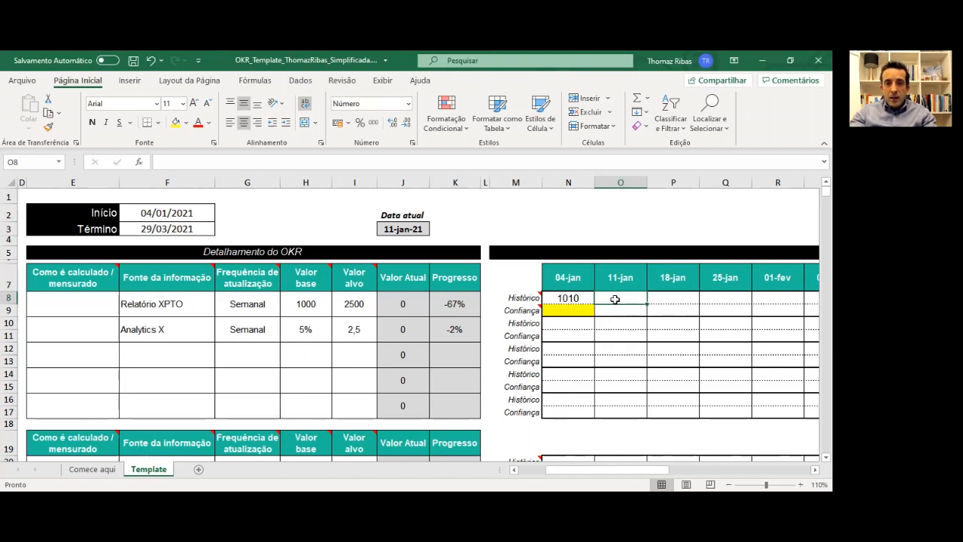
{"action": "type", "text": "1100"}
{"action": "key", "text": "Tab"}
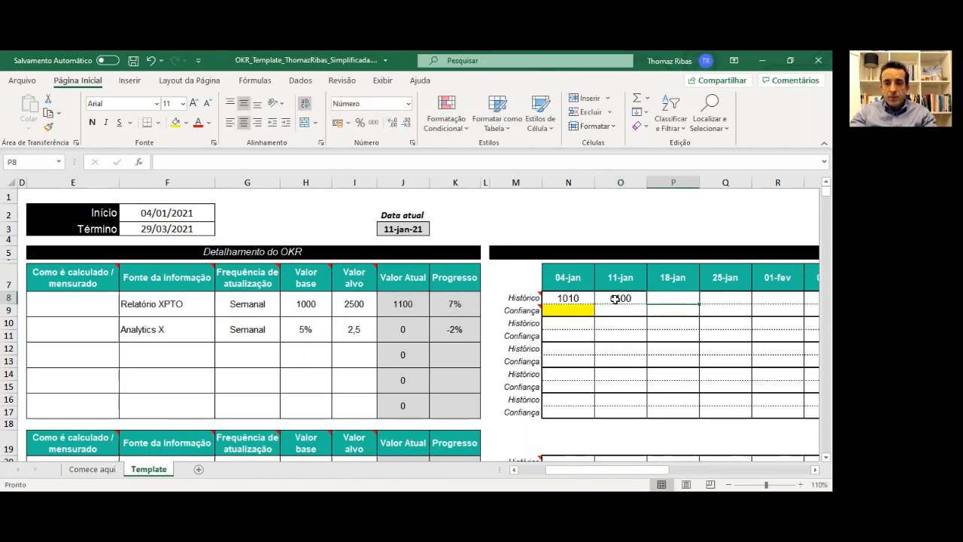
{"action": "left_click", "coordinate": [574, 309]}
{"action": "key", "text": "ctrl+c"}
{"action": "left_click", "coordinate": [606, 309]}
{"action": "key", "text": "ctrl+v"}
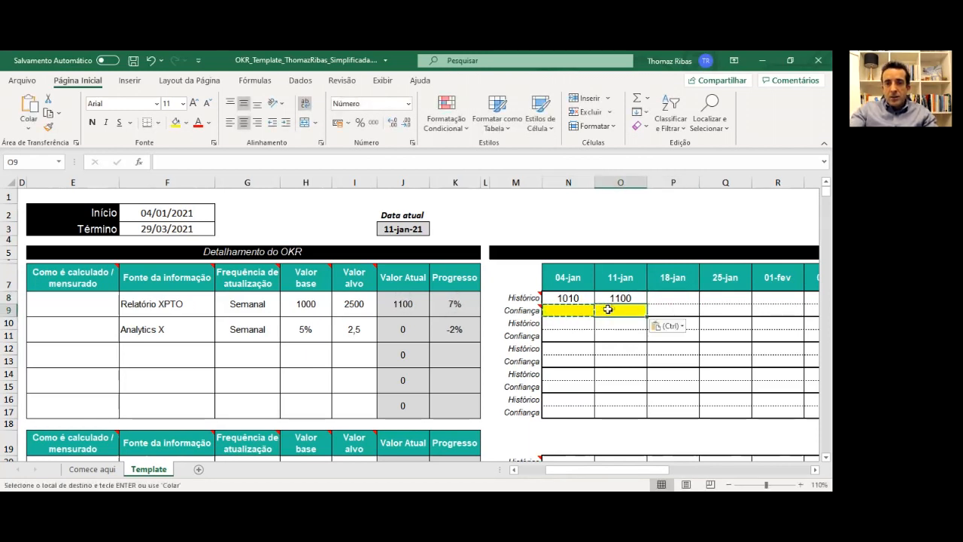
Enter 1190 as KR 1.1's 18-jan "Histórico" value and copy the yellow 11-jan confidence cell to that week
{"action": "left_click", "coordinate": [671, 296]}
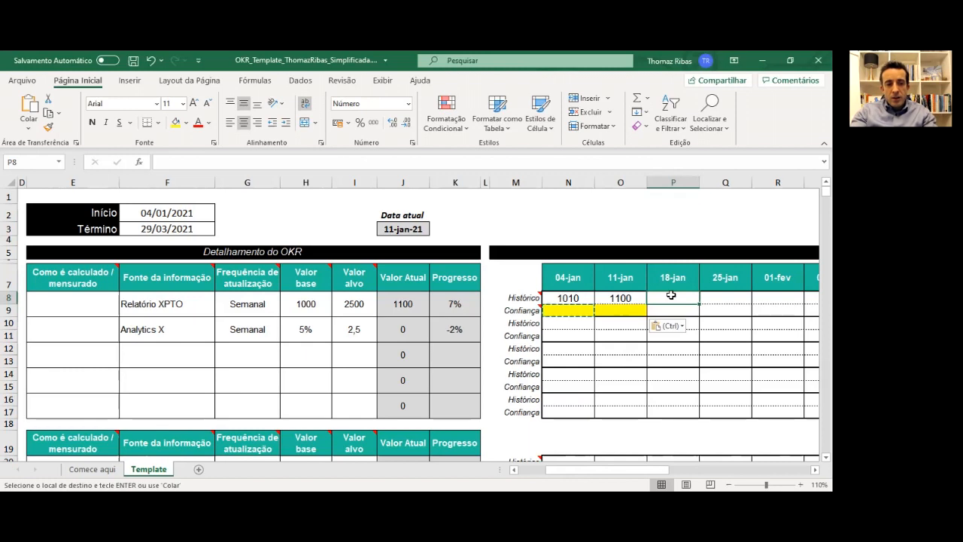
{"action": "type", "text": "1190"}
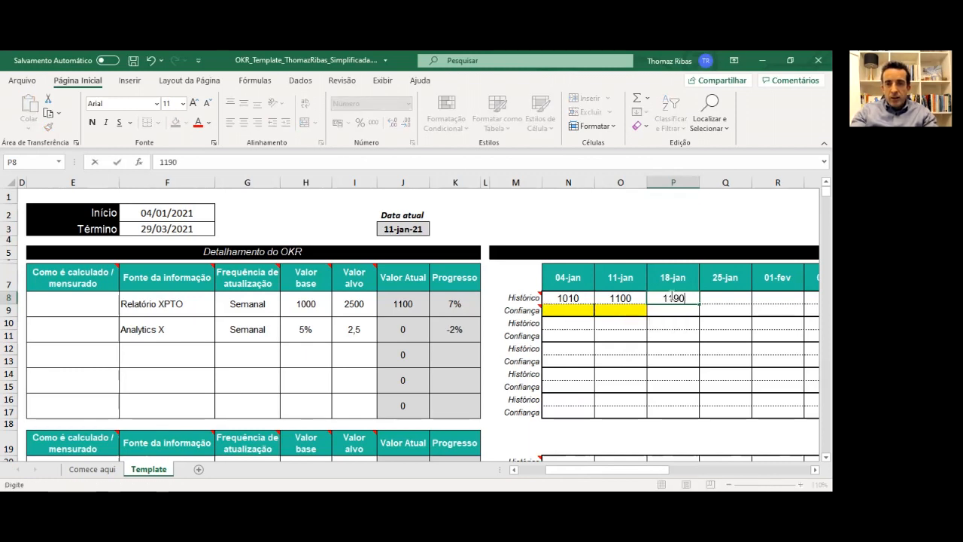
{"action": "left_click", "coordinate": [624, 308]}
{"action": "key", "text": "ctrl+c"}
{"action": "left_click", "coordinate": [674, 308]}
{"action": "key", "text": "ctrl+v"}
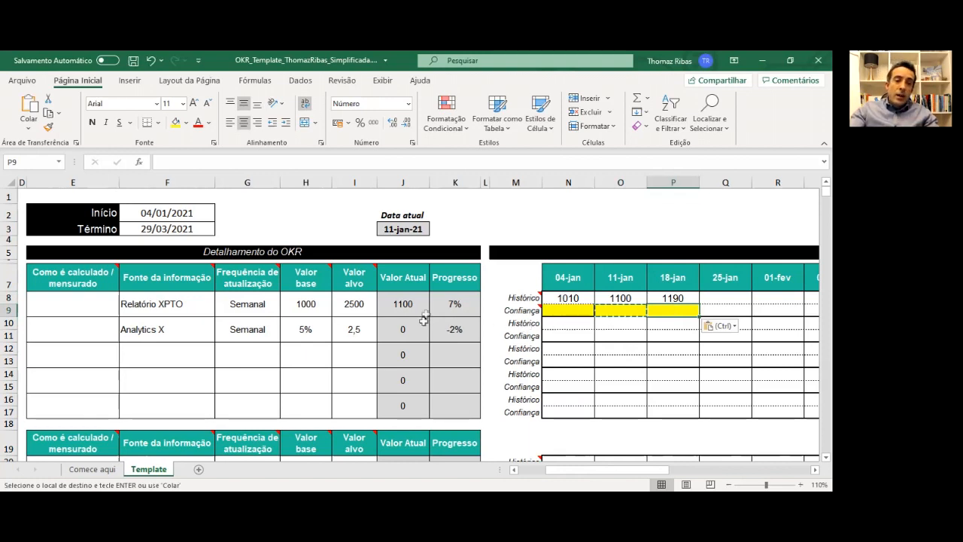
{"action": "left_click", "coordinate": [673, 296]}
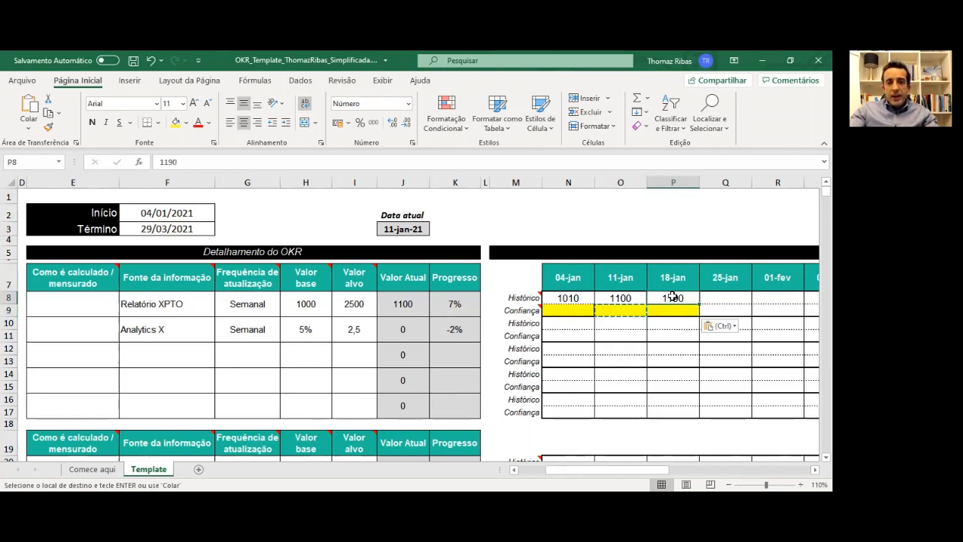
{"action": "left_click", "coordinate": [674, 306]}
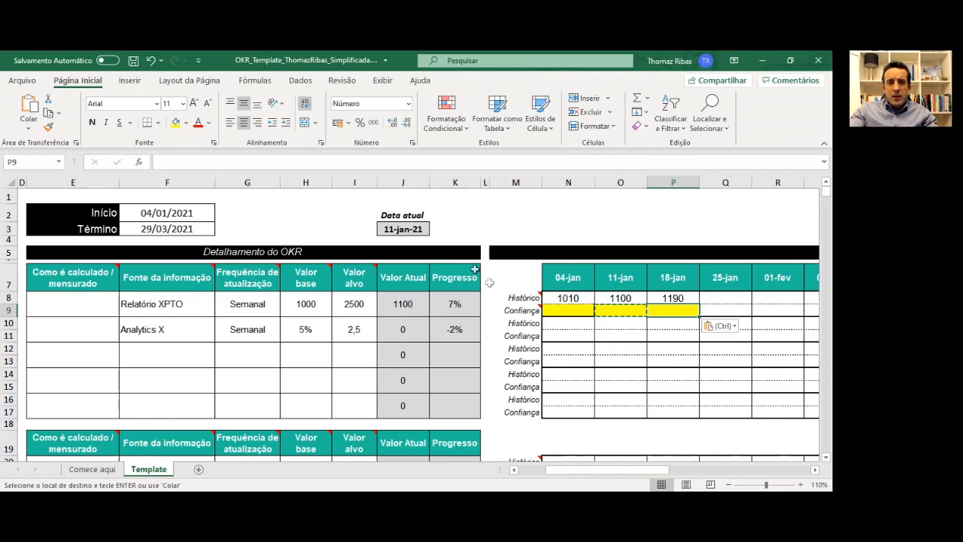
Set "Data atual" to 18-jan and check the current value and progress of KR 1.1 against its 18-jan history entry
{"action": "left_click", "coordinate": [396, 304]}
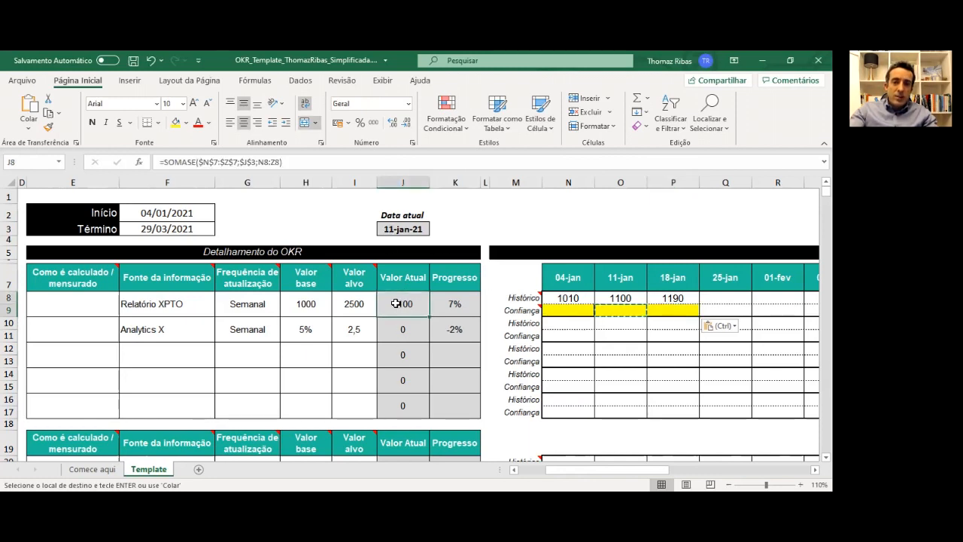
{"action": "left_click", "coordinate": [393, 215]}
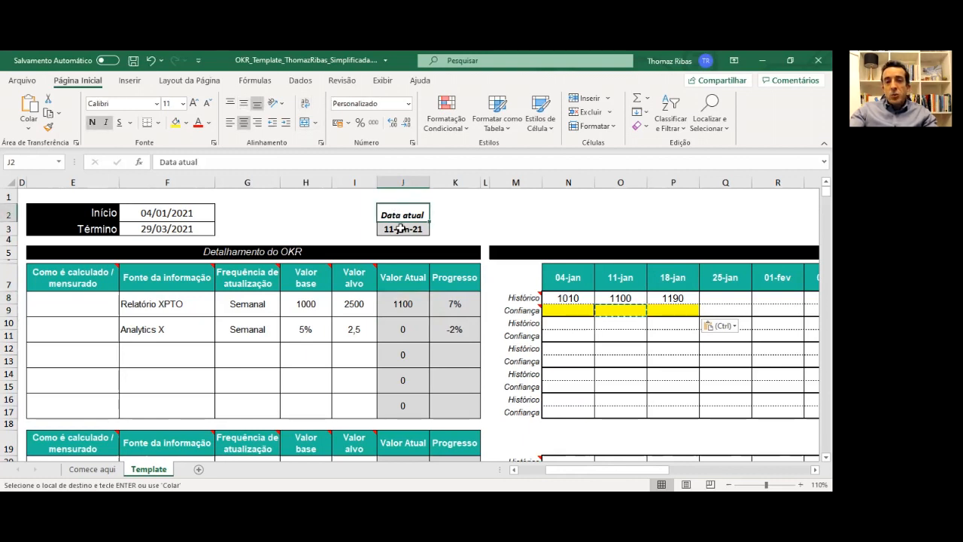
{"action": "left_click", "coordinate": [401, 228]}
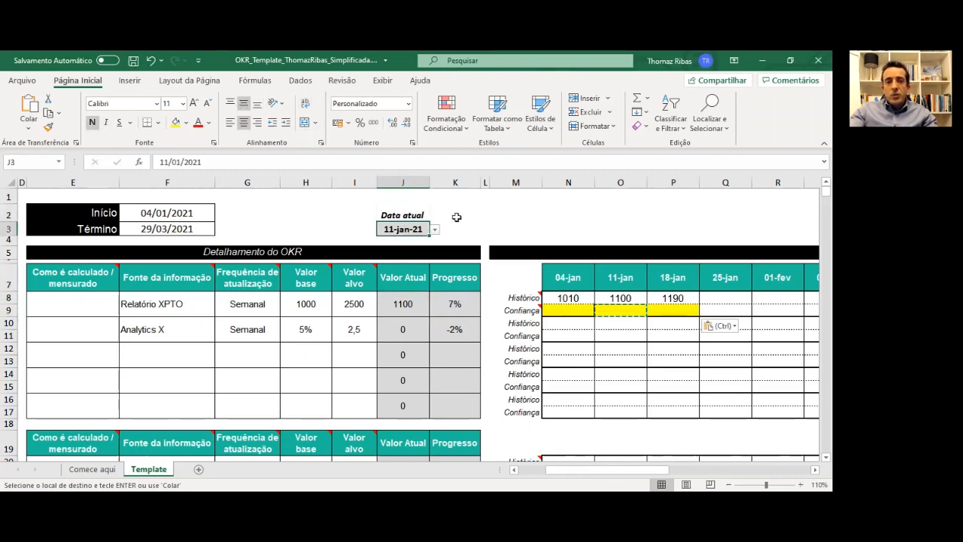
{"action": "left_click", "coordinate": [436, 229]}
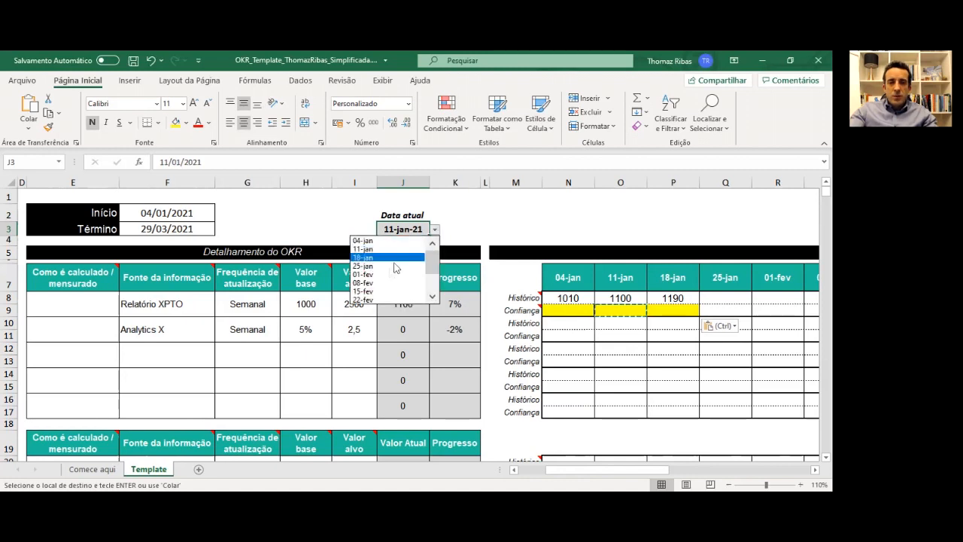
{"action": "left_click", "coordinate": [380, 258]}
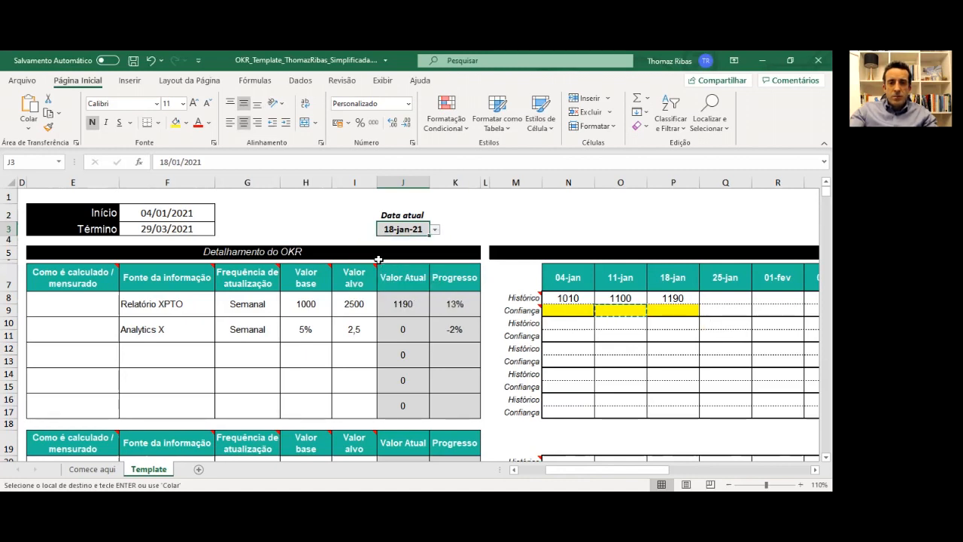
{"action": "left_click", "coordinate": [408, 307]}
{"action": "left_click", "coordinate": [677, 299]}
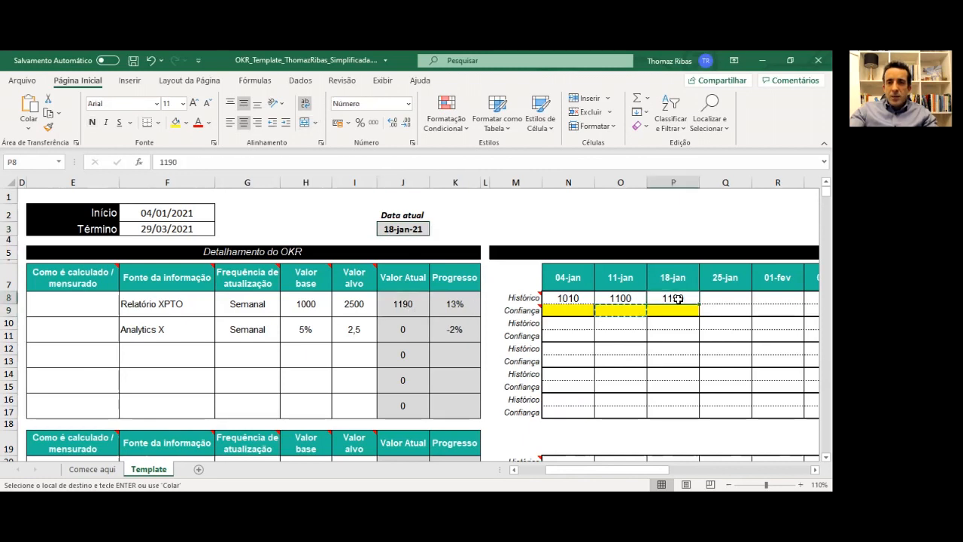
{"action": "left_click", "coordinate": [458, 306]}
{"action": "left_click", "coordinate": [419, 309]}
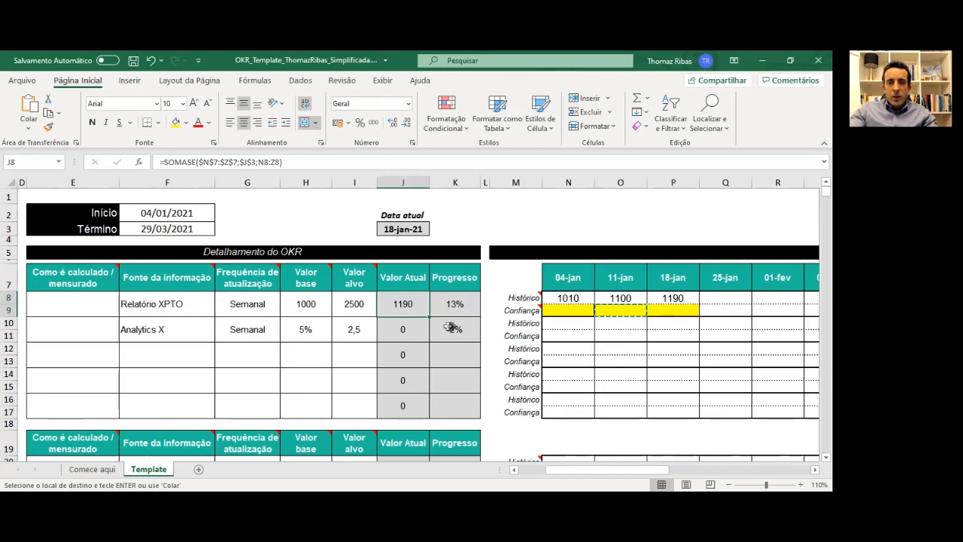
{"action": "left_click", "coordinate": [569, 323]}
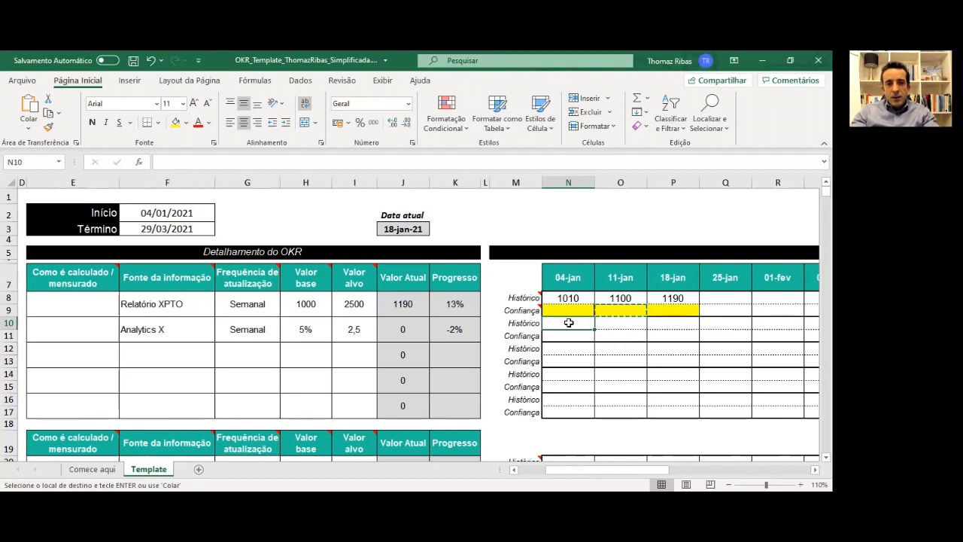
{"action": "type", "text": "5%"}
{"action": "key", "text": "Tab"}
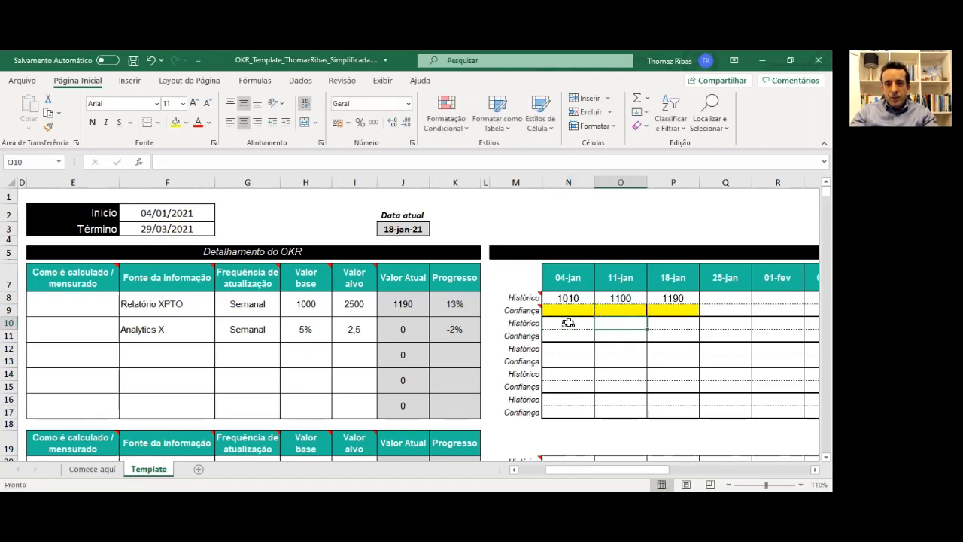
{"action": "type", "text": "5%"}
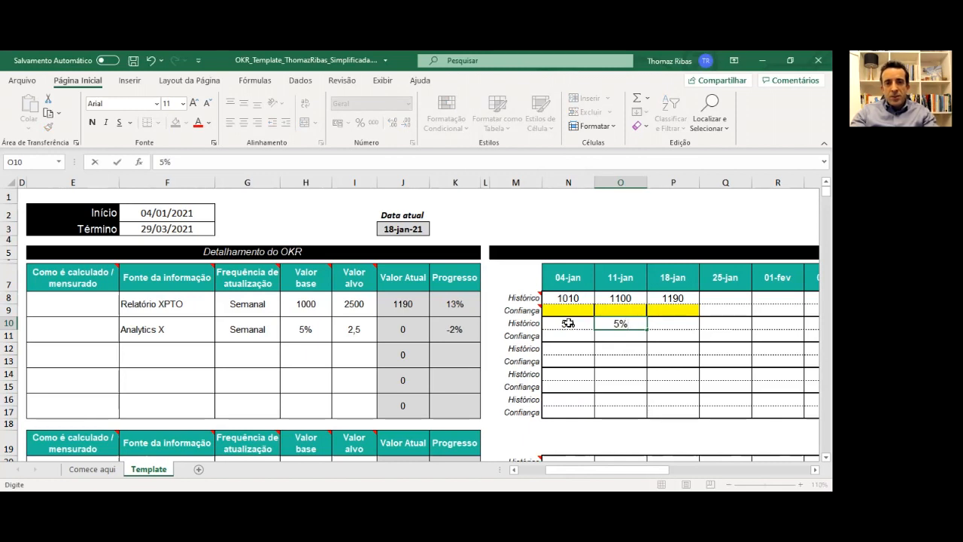
{"action": "key", "text": "Tab"}
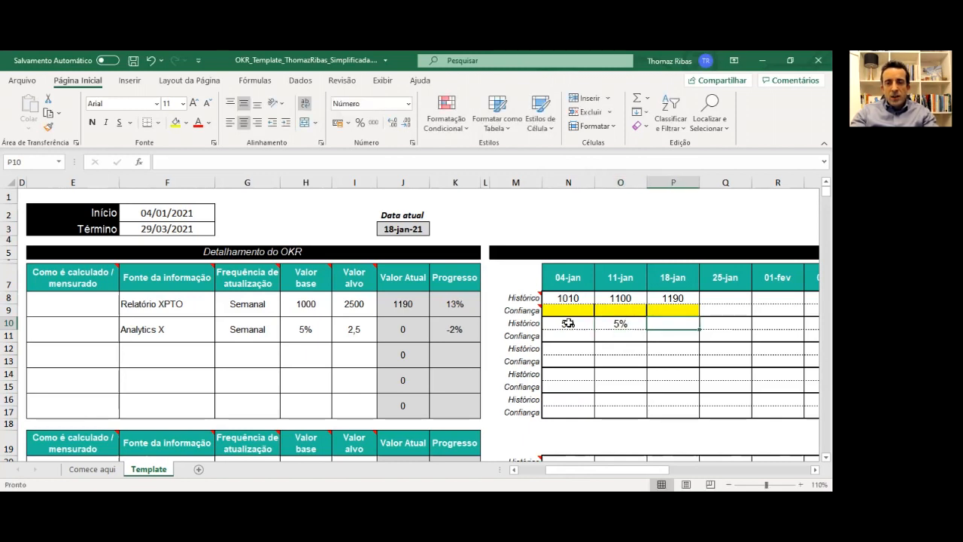
{"action": "type", "text": "4%"}
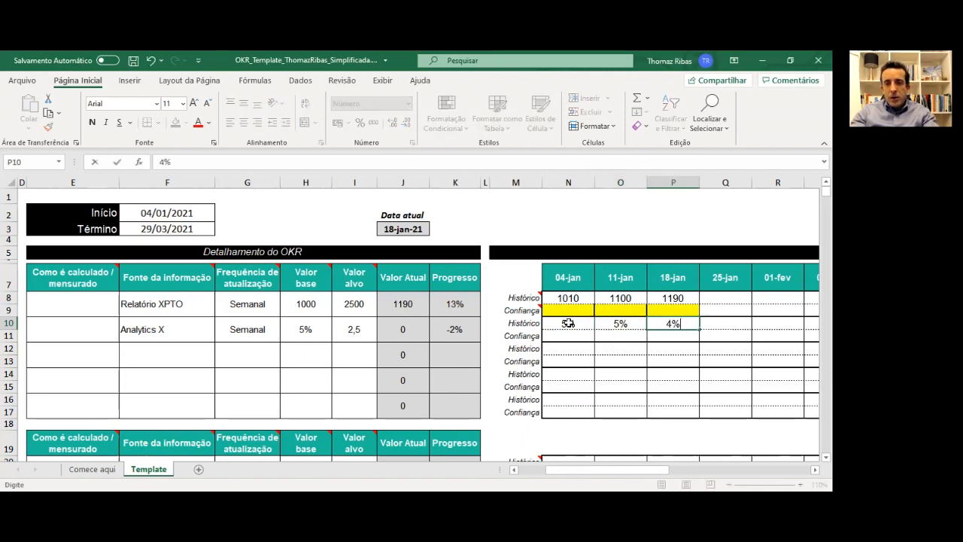
{"action": "key", "text": "Return"}
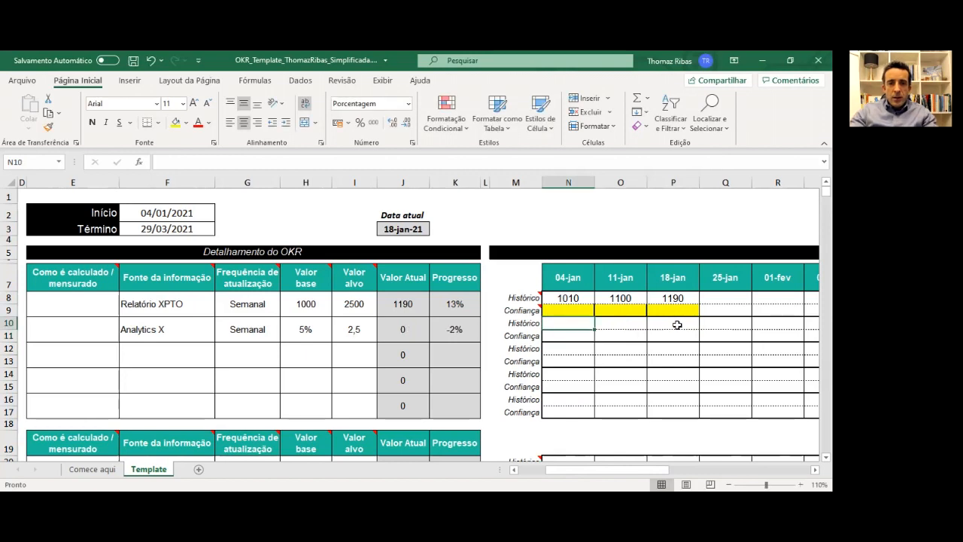
{"action": "type", "text": "5%"}
{"action": "key", "text": "Tab"}
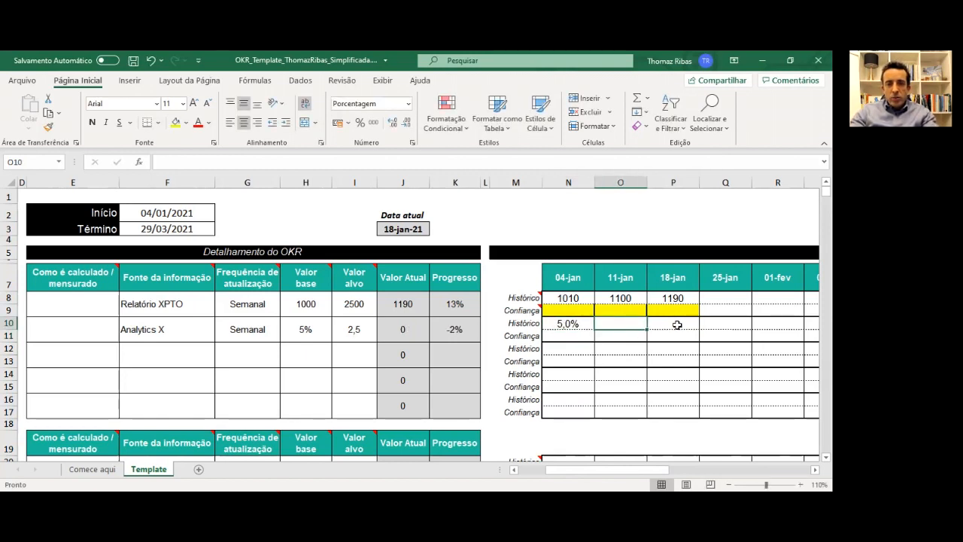
{"action": "type", "text": "5%"}
{"action": "key", "text": "Tab"}
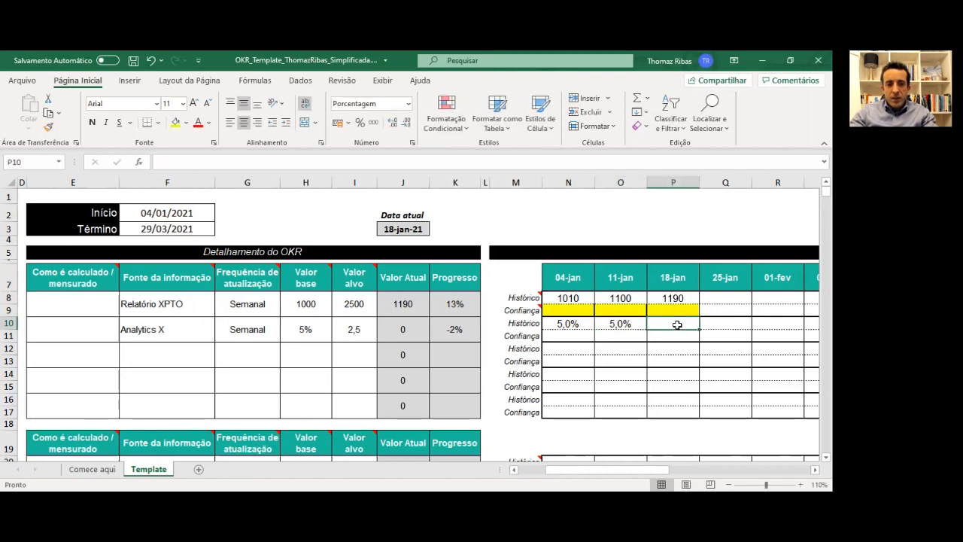
{"action": "type", "text": "4%"}
{"action": "key", "text": "Return"}
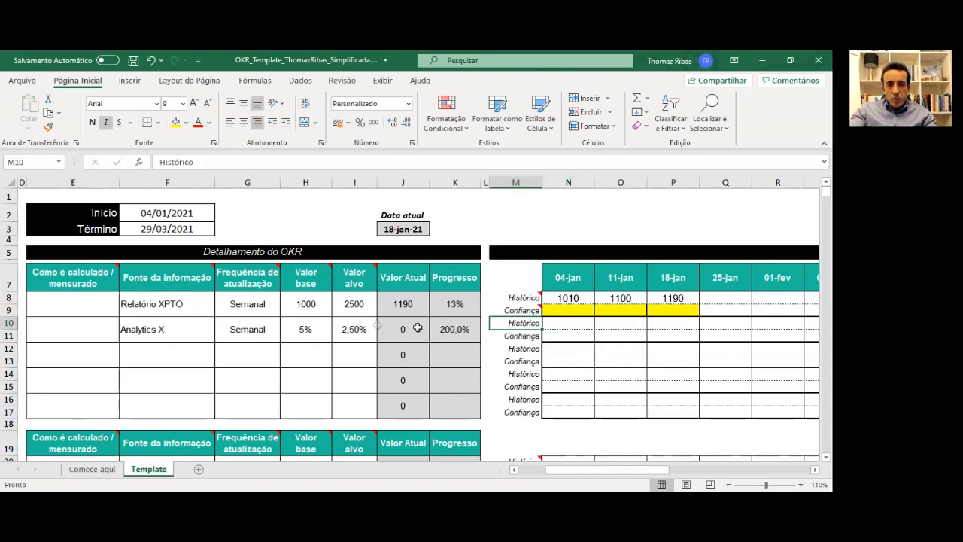
Enter 5%, 5% and 4% as KR 1.2's "Histórico" values for 04-jan, 11-jan and 18-jan
{"action": "left_click", "coordinate": [571, 324]}
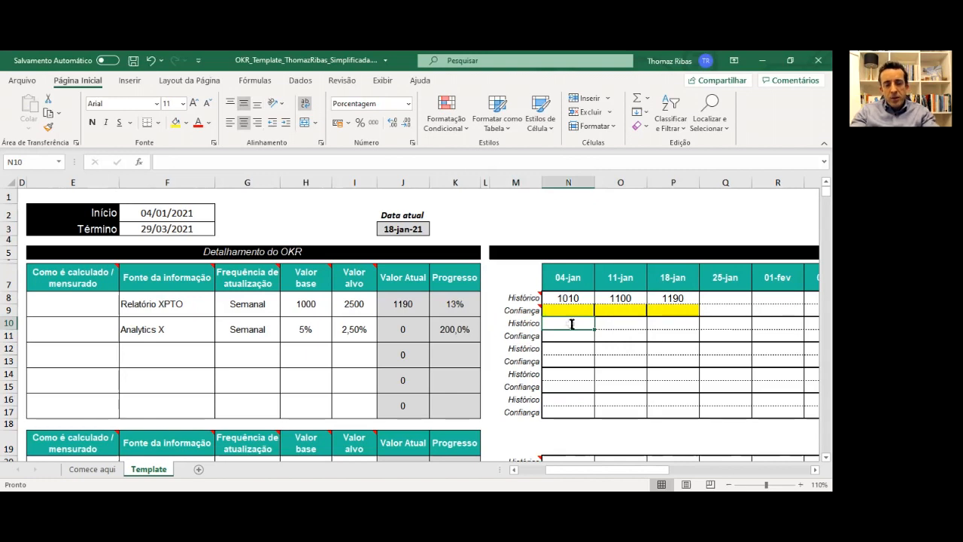
{"action": "type", "text": "5%"}
{"action": "key", "text": "Tab"}
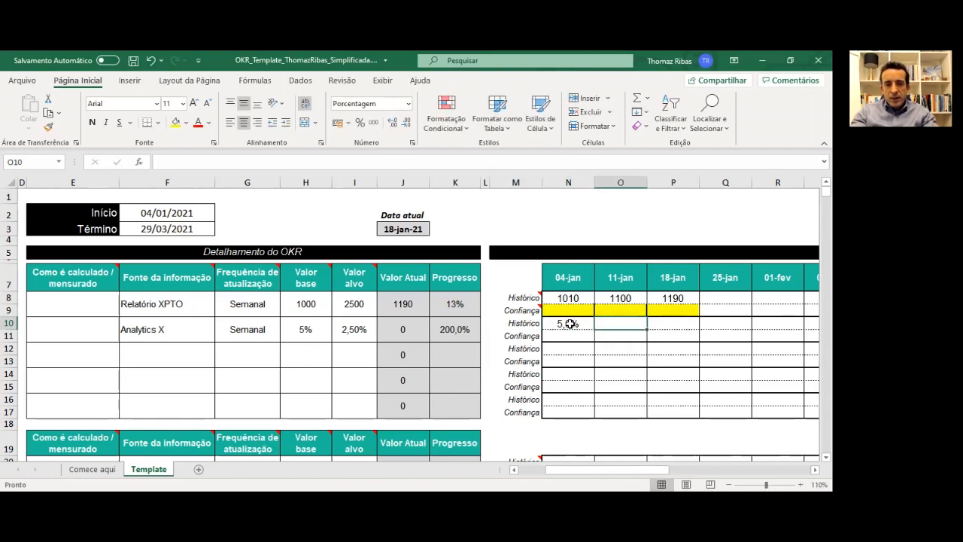
{"action": "type", "text": "5%"}
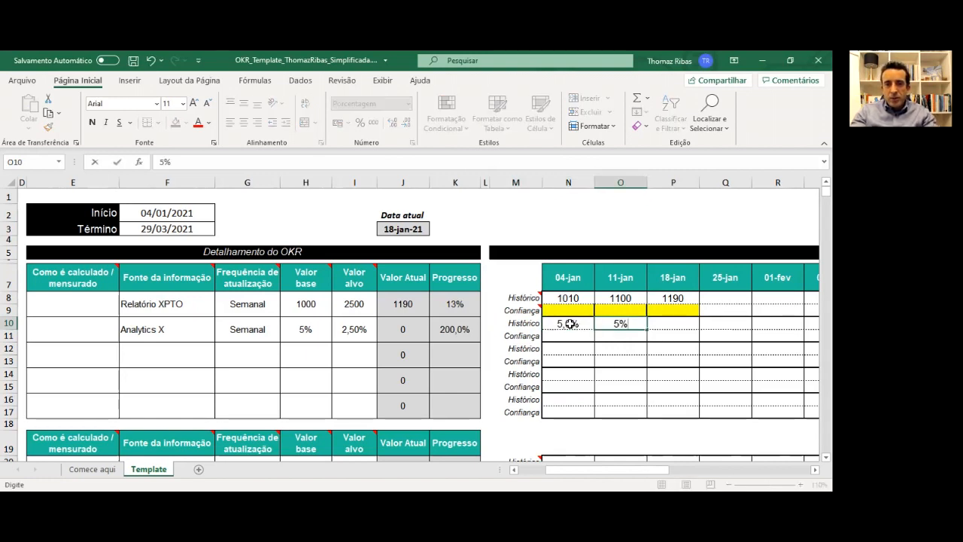
{"action": "key", "text": "Tab"}
{"action": "type", "text": "4%"}
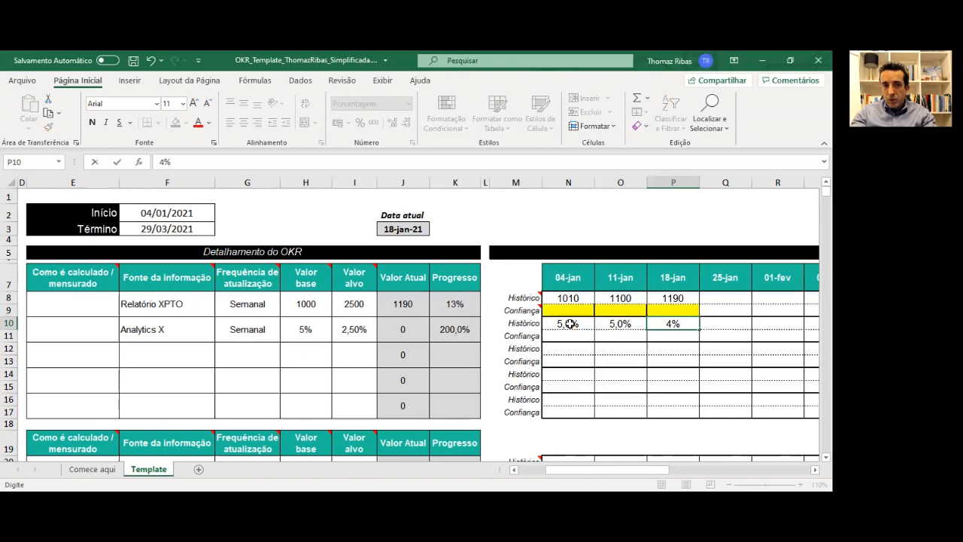
{"action": "key", "text": "Return"}
Copy KR 1.1's yellow 04-jan confidence cell to KR 1.2's 04-jan and 11-jan "Confiança" cells
{"action": "left_click", "coordinate": [570, 310]}
{"action": "key", "text": "ctrl+c"}
{"action": "left_click", "coordinate": [569, 337]}
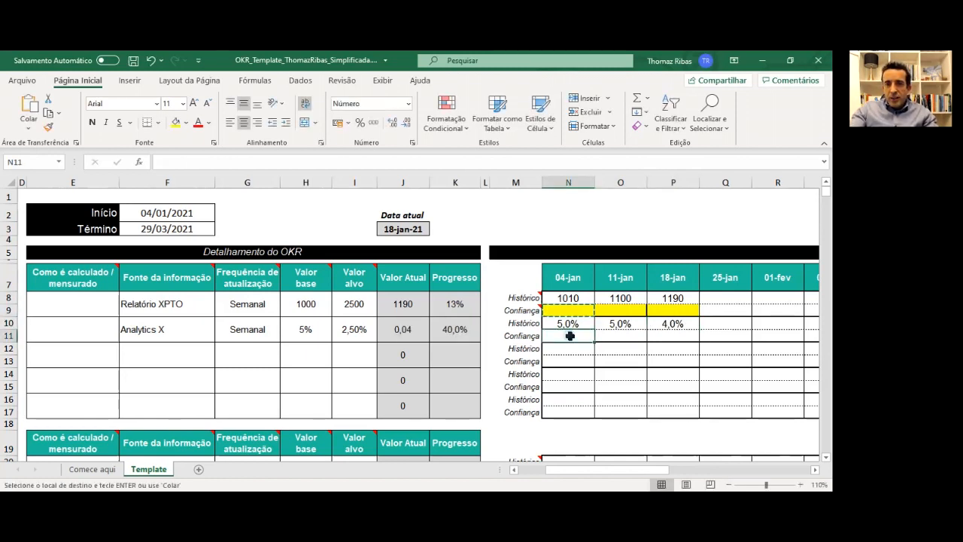
{"action": "key", "text": "ctrl+v"}
{"action": "left_click", "coordinate": [620, 336]}
{"action": "key", "text": "ctrl+v"}
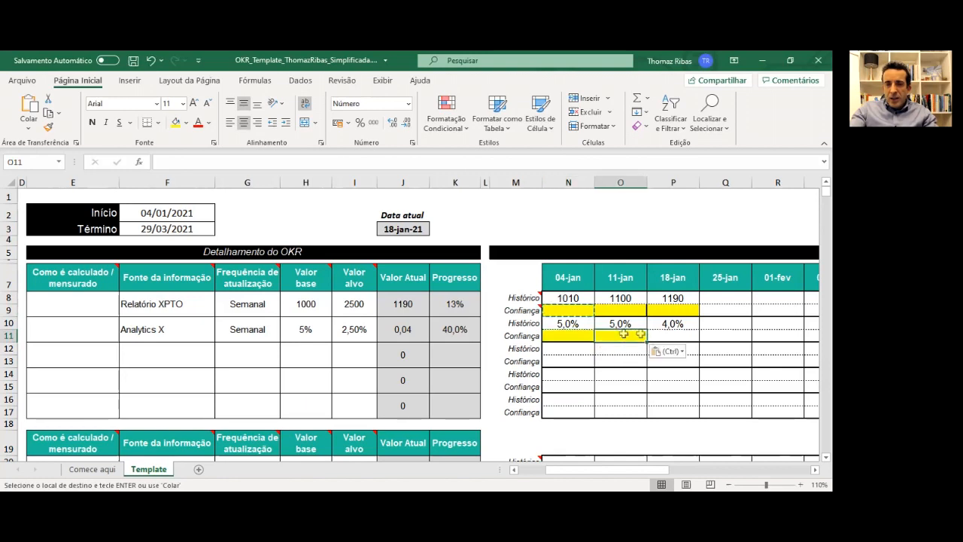
Fill KR 1.2's 18-jan "Confiança" cell with the standard green
{"action": "left_click", "coordinate": [672, 336]}
{"action": "key", "text": "ctrl+v"}
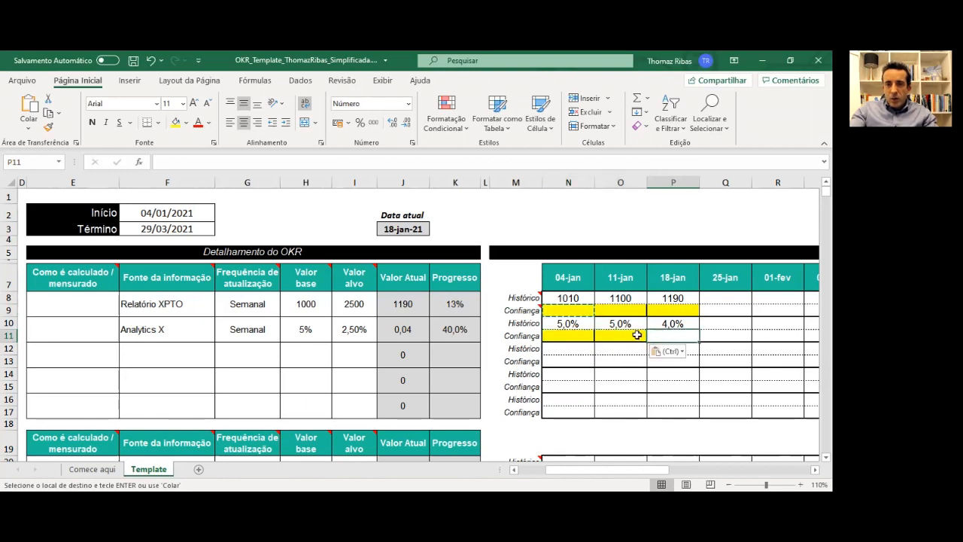
{"action": "left_click", "coordinate": [186, 123]}
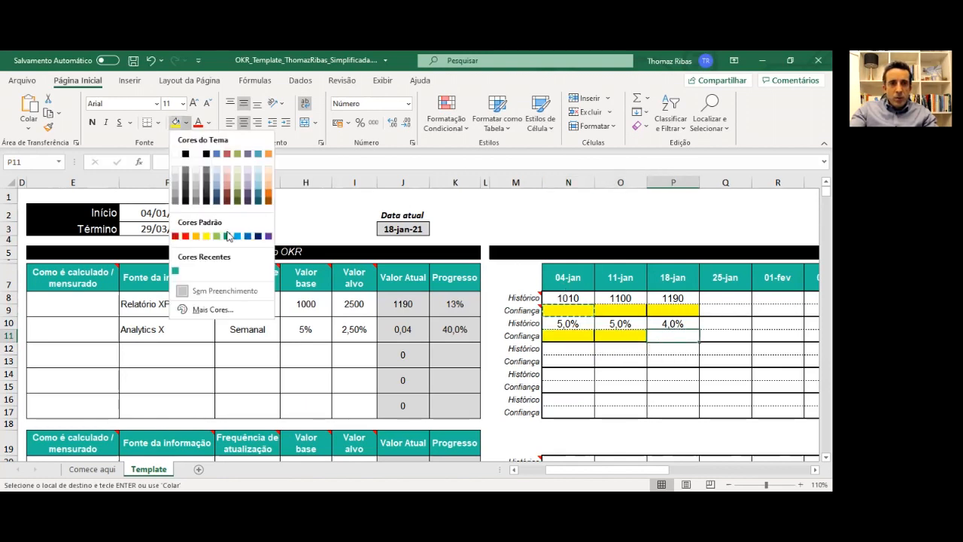
{"action": "left_click", "coordinate": [228, 236]}
{"action": "left_click", "coordinate": [577, 371]}
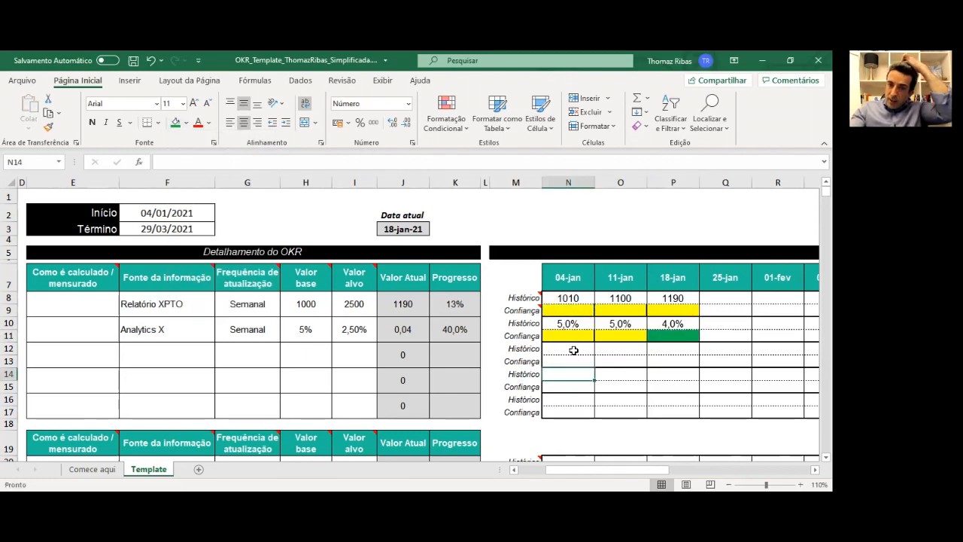
Compare KR 1.2's 18-jan confidence and progress with its base, target and current values, and review both key results' histories
{"action": "left_click", "coordinate": [666, 335]}
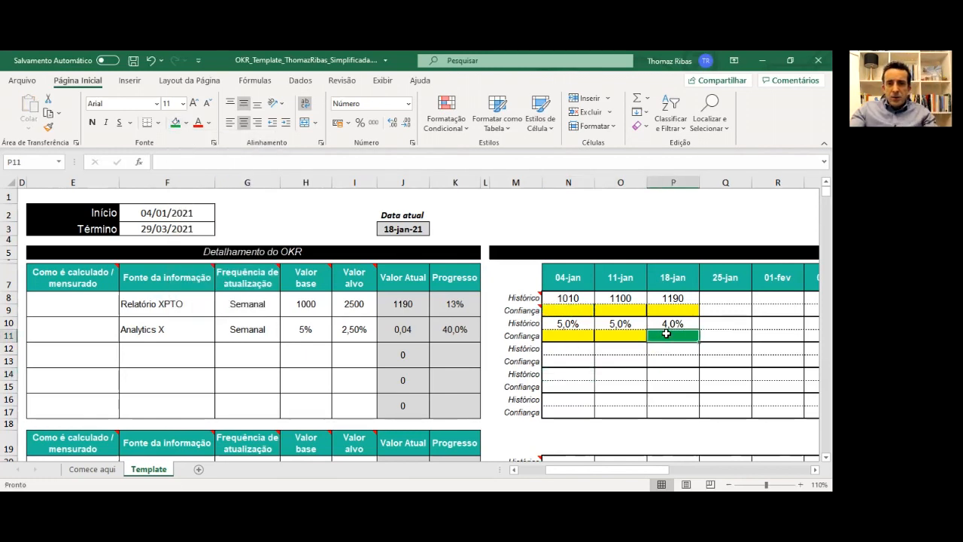
{"action": "left_click", "coordinate": [682, 323]}
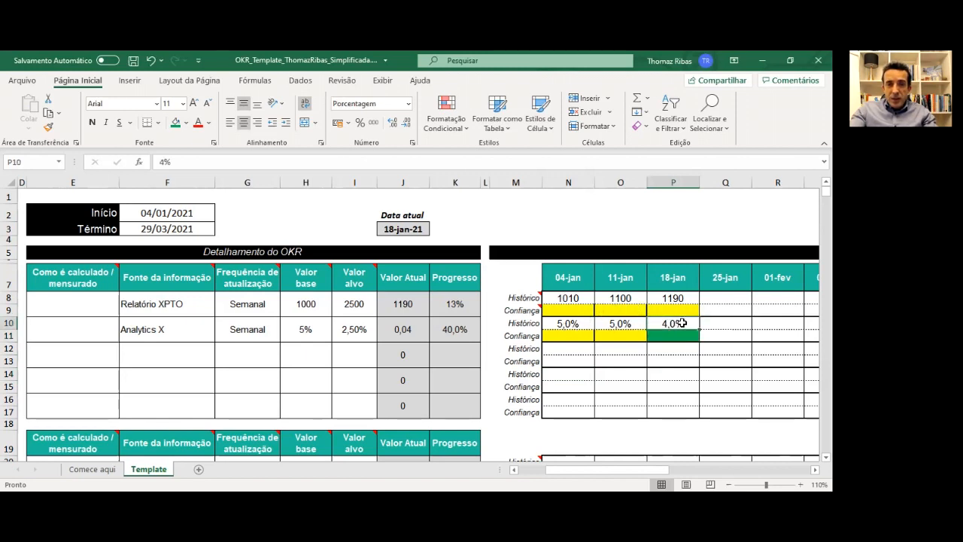
{"action": "left_click", "coordinate": [454, 329]}
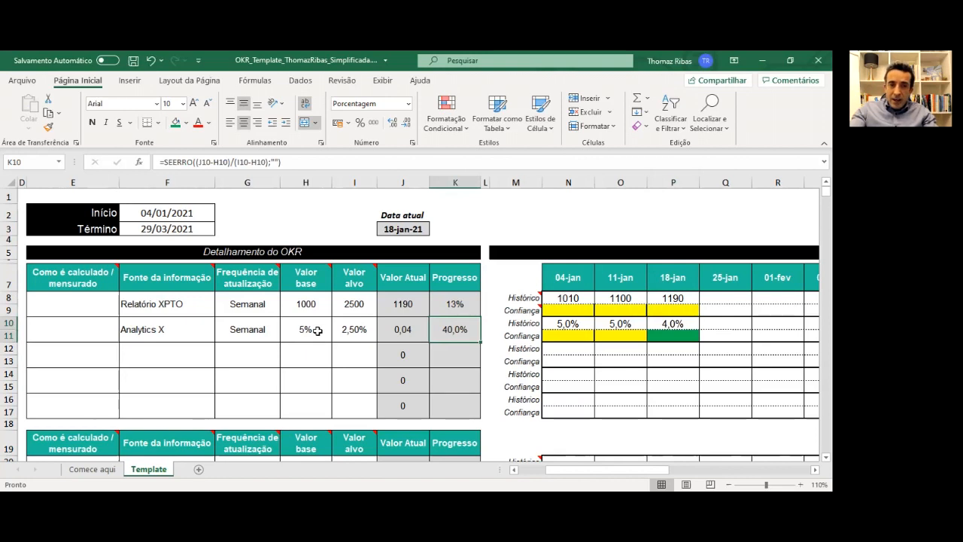
{"action": "left_click", "coordinate": [318, 331]}
{"action": "left_click", "coordinate": [360, 334]}
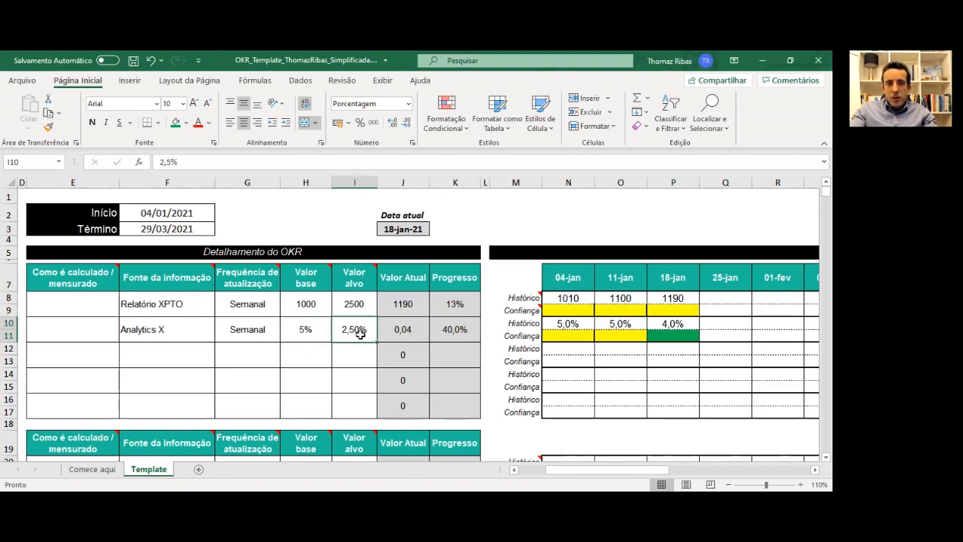
{"action": "left_click", "coordinate": [402, 329]}
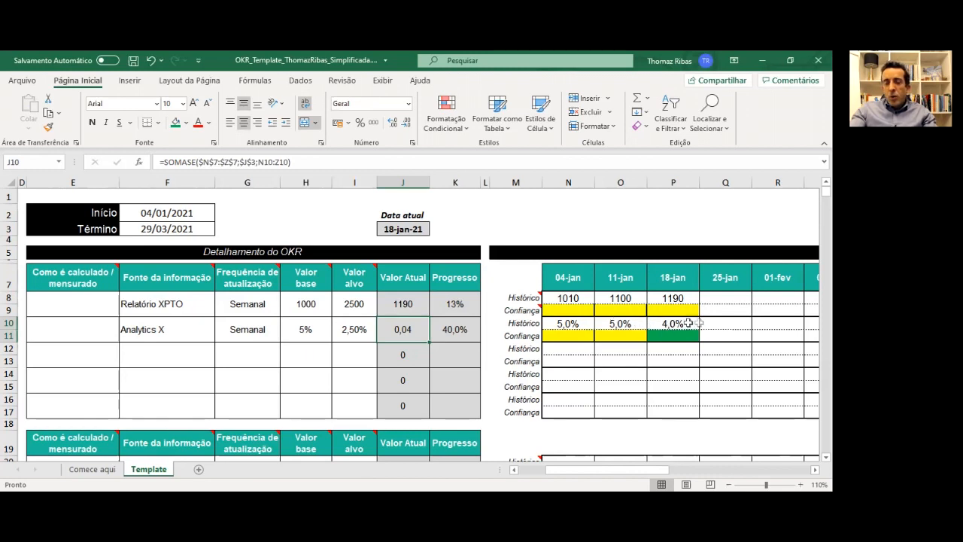
{"action": "left_click_drag", "start_coordinate": [564, 320], "coordinate": [669, 323]}
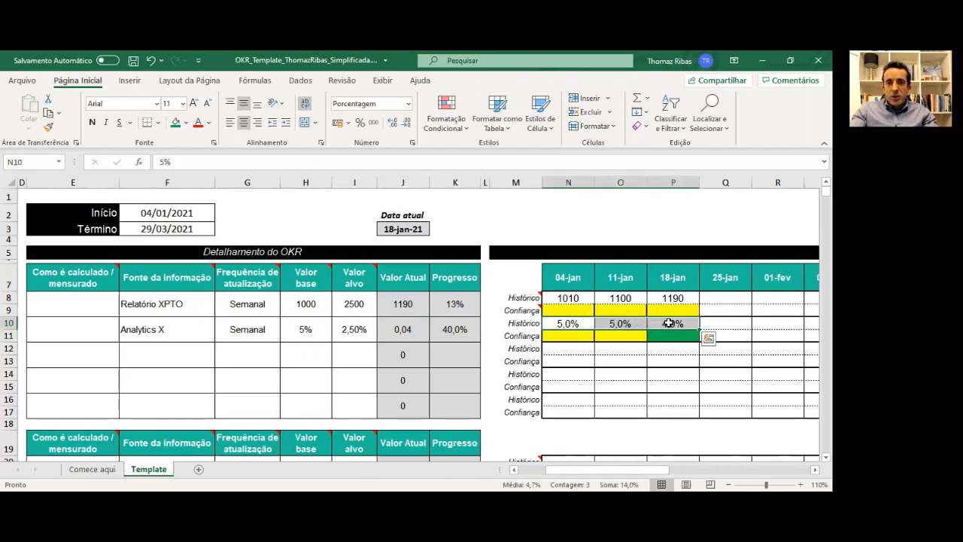
{"action": "left_click", "coordinate": [669, 323]}
{"action": "left_click_drag", "start_coordinate": [570, 299], "coordinate": [672, 299]}
Format KR 1.2's "Valor Atual" cell as a percentage
{"action": "left_click", "coordinate": [402, 331]}
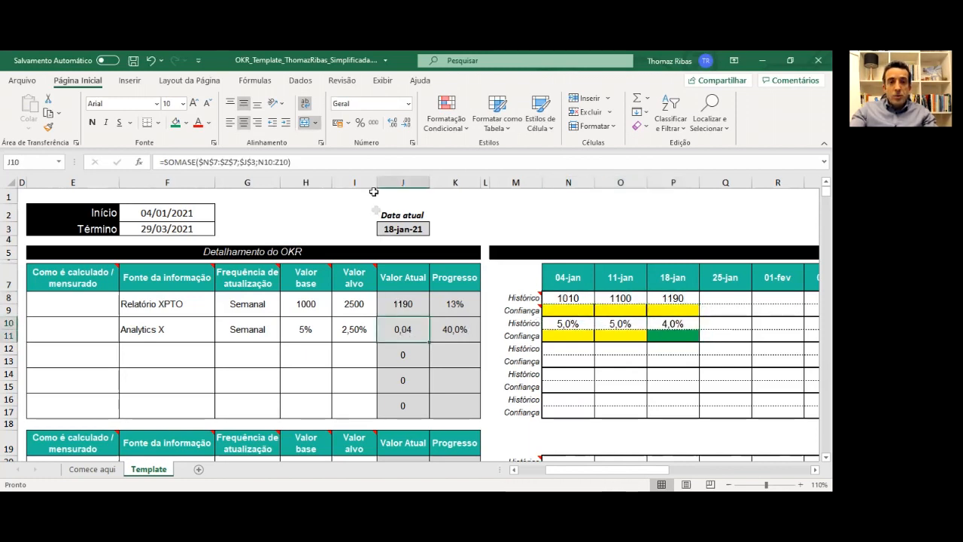
{"action": "left_click", "coordinate": [360, 123]}
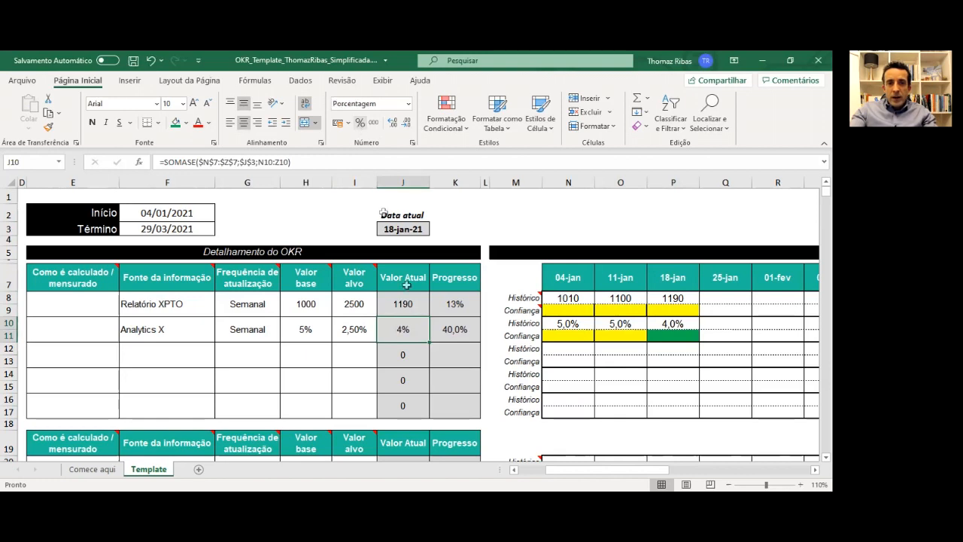
{"action": "left_click", "coordinate": [619, 352]}
{"action": "left_click", "coordinate": [678, 351]}
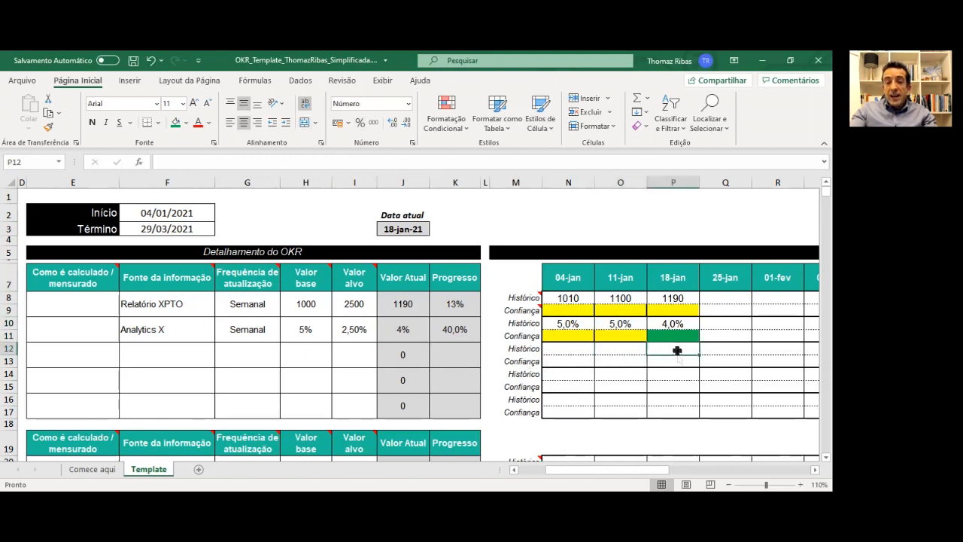
{"action": "left_click", "coordinate": [675, 360]}
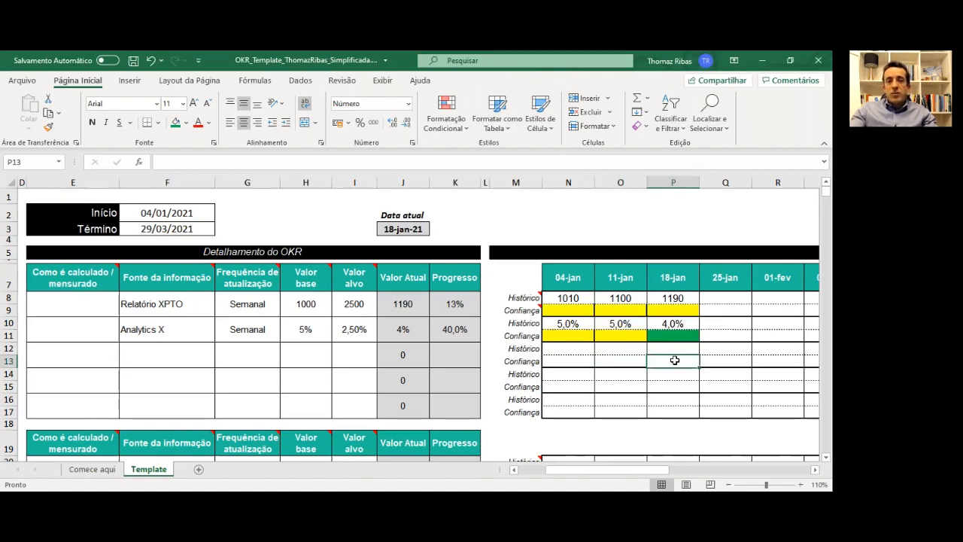
{"action": "left_click", "coordinate": [620, 349]}
{"action": "left_click_drag", "start_coordinate": [579, 470], "coordinate": [606, 470]}
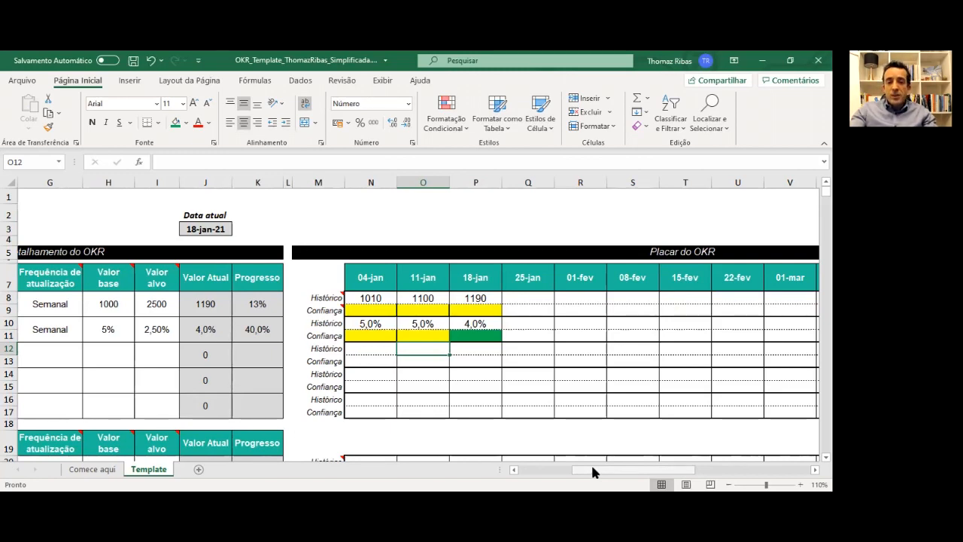
{"action": "left_click_drag", "start_coordinate": [592, 468], "coordinate": [536, 468]}
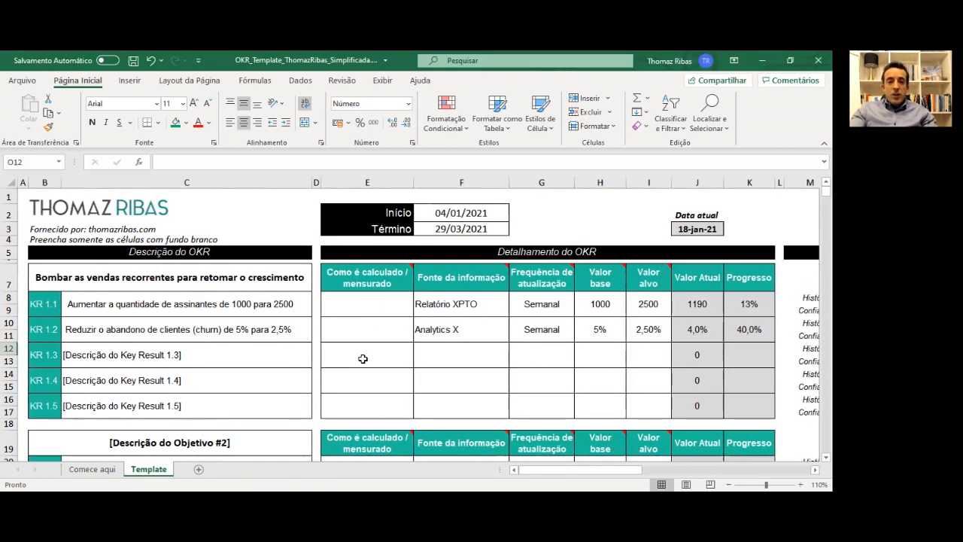
{"action": "left_click", "coordinate": [363, 358]}
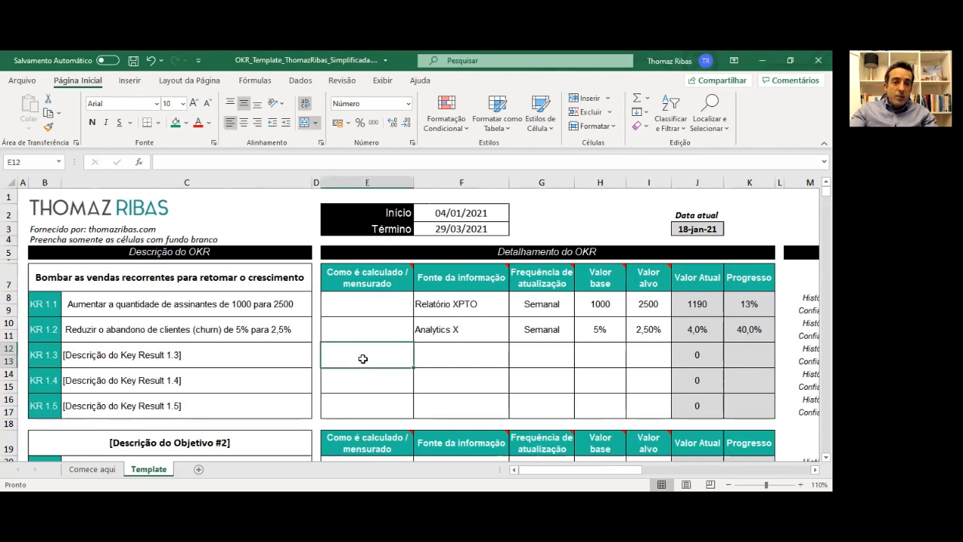
{"action": "left_click", "coordinate": [455, 353]}
{"action": "left_click", "coordinate": [530, 355]}
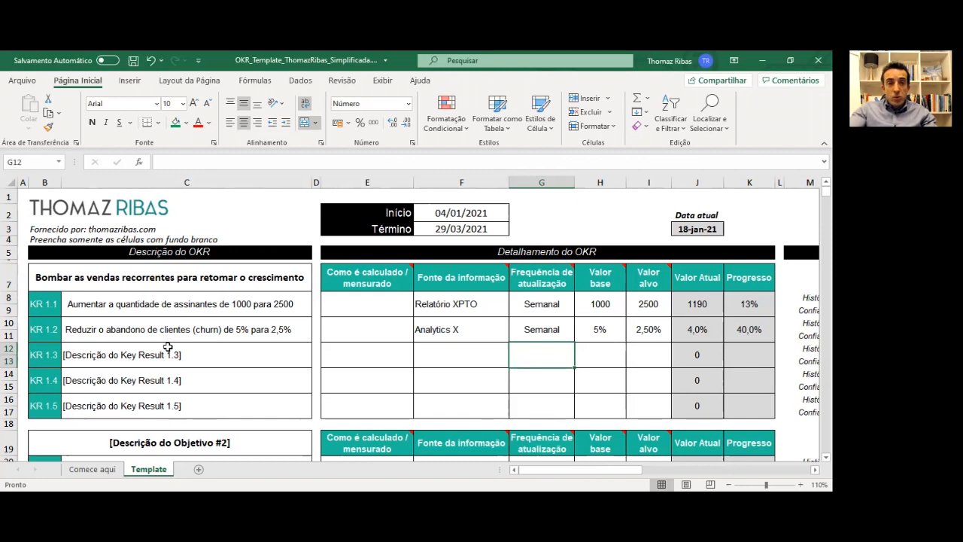
{"action": "left_click", "coordinate": [446, 351]}
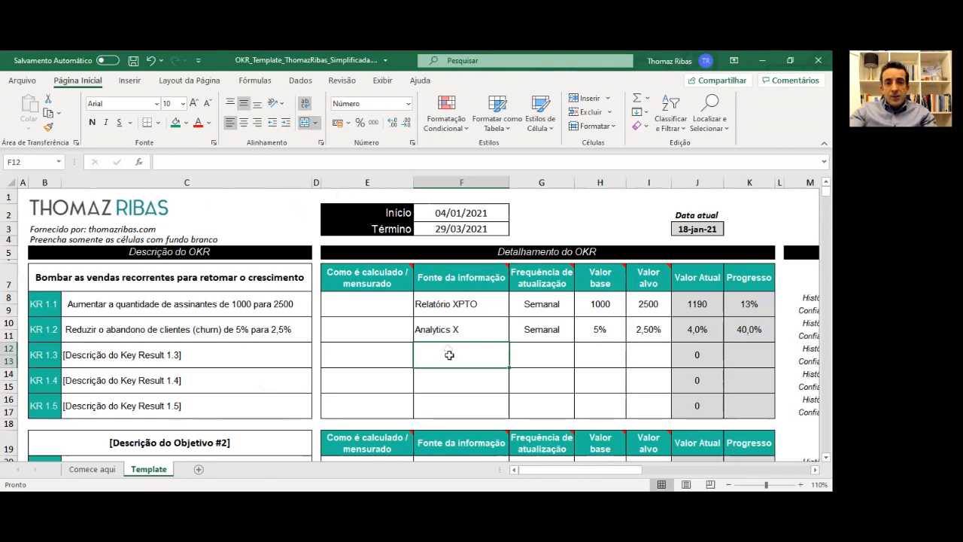
{"action": "left_click", "coordinate": [391, 359]}
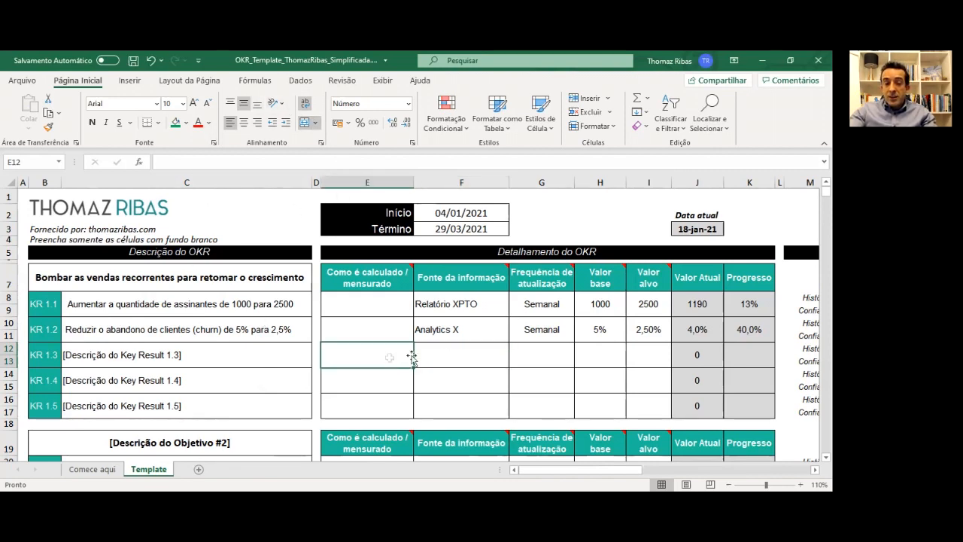
{"action": "left_click", "coordinate": [538, 359]}
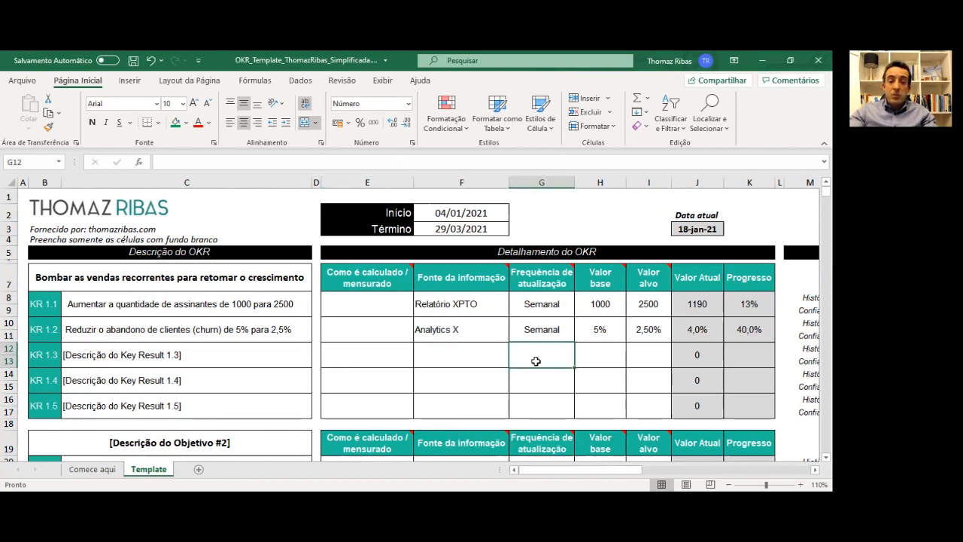
{"action": "left_click", "coordinate": [591, 358]}
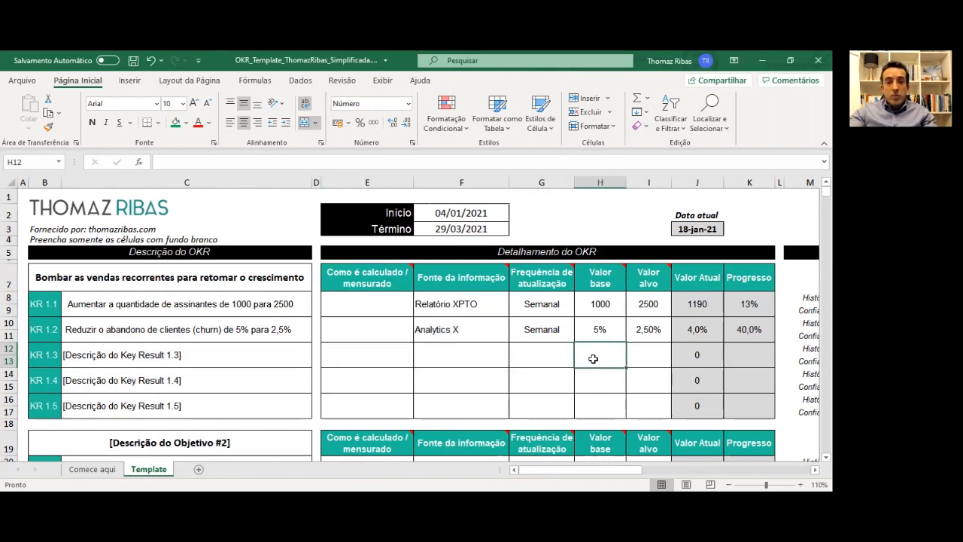
{"action": "left_click", "coordinate": [528, 359]}
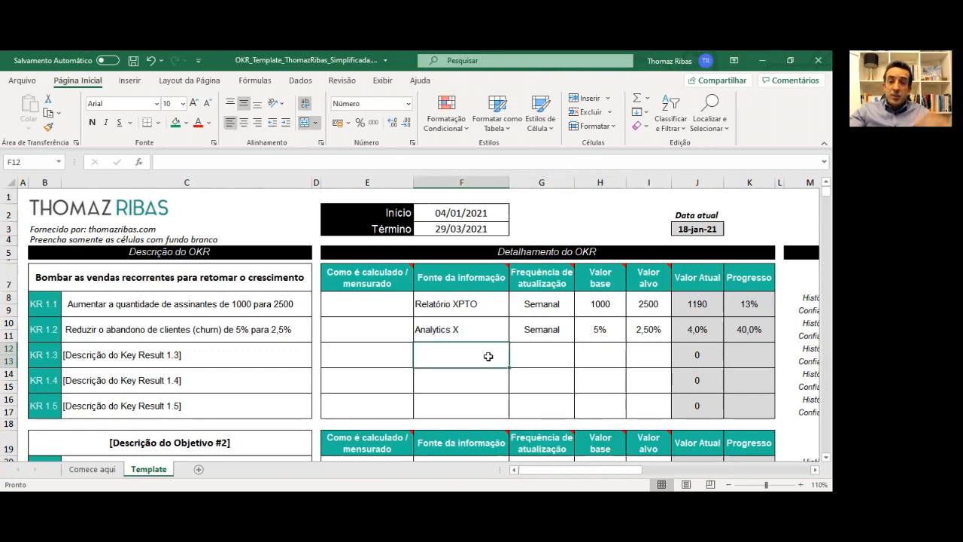
{"action": "left_click", "coordinate": [549, 359]}
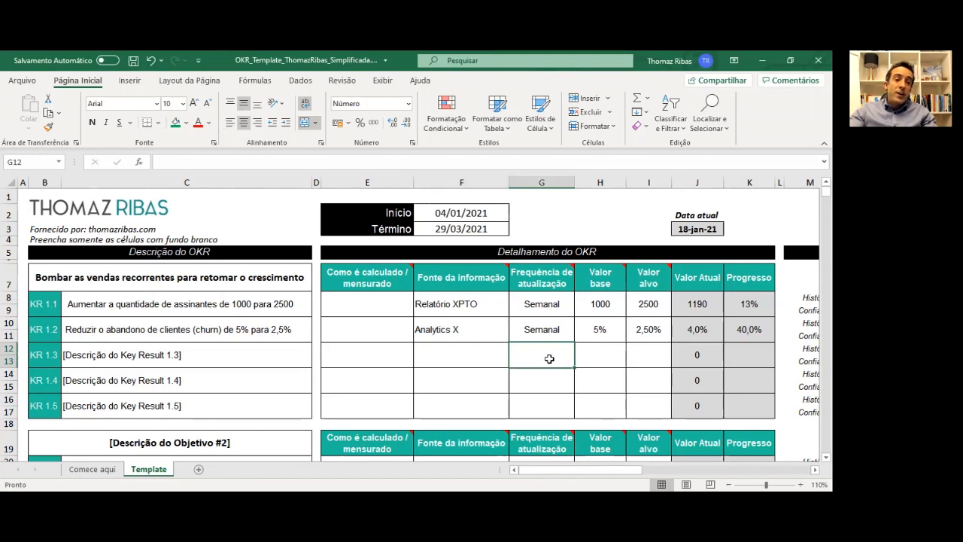
{"action": "left_click", "coordinate": [605, 359]}
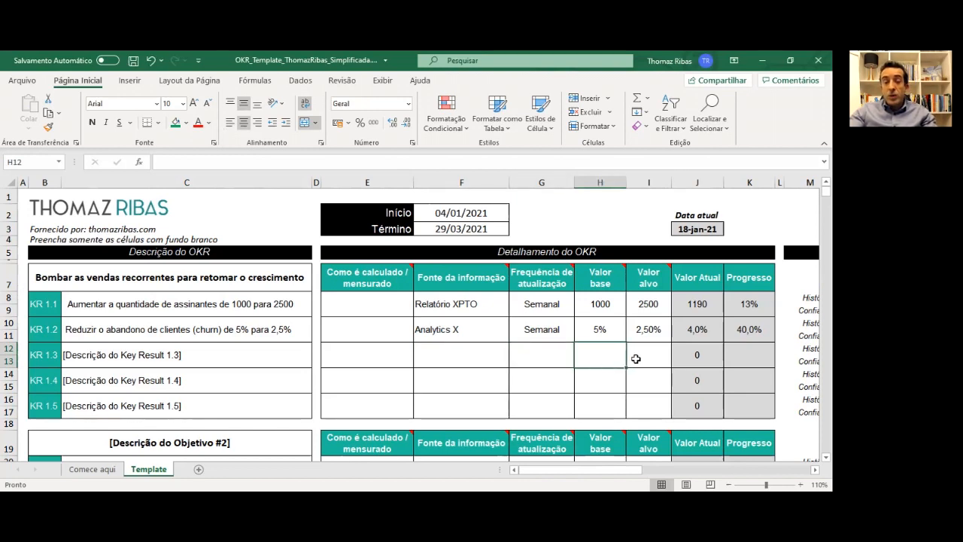
{"action": "left_click", "coordinate": [557, 359]}
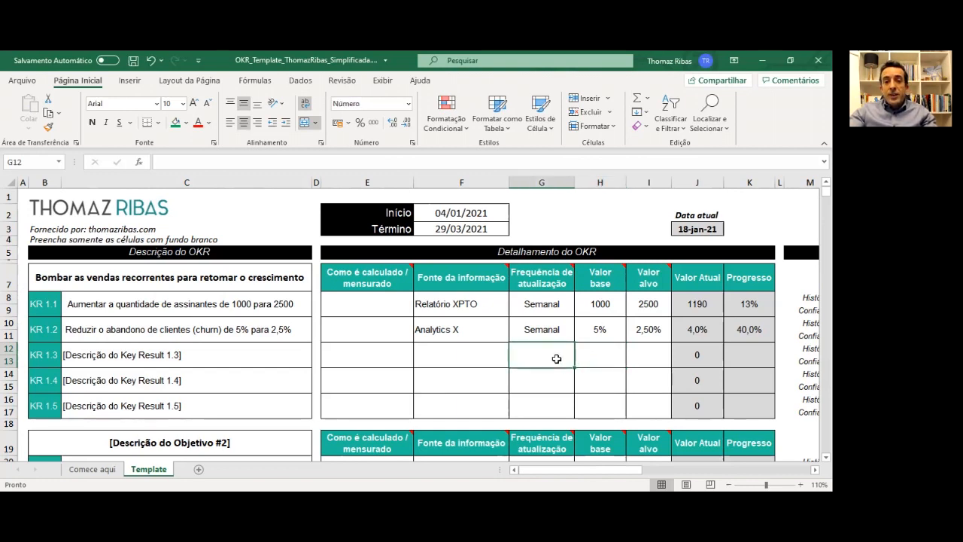
{"action": "left_click", "coordinate": [596, 360]}
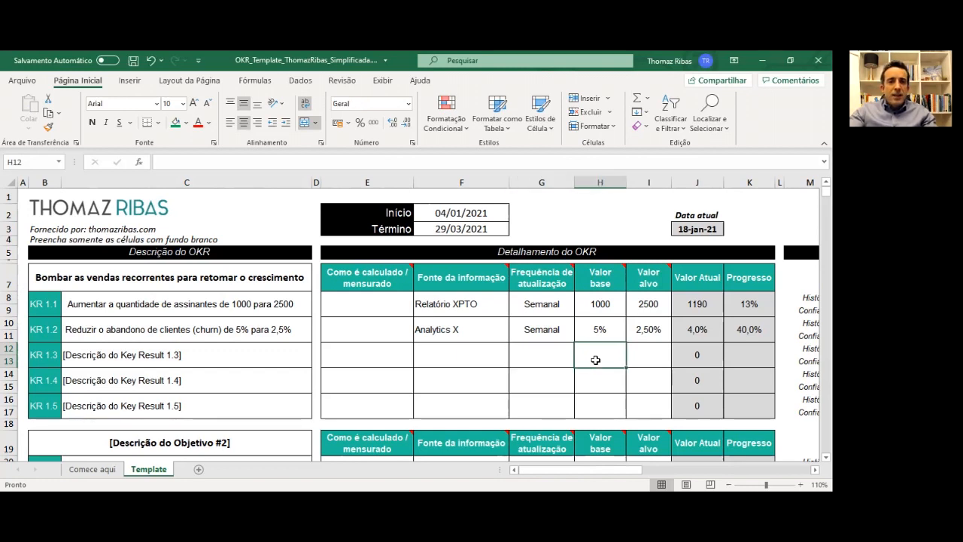
{"action": "left_click", "coordinate": [548, 361]}
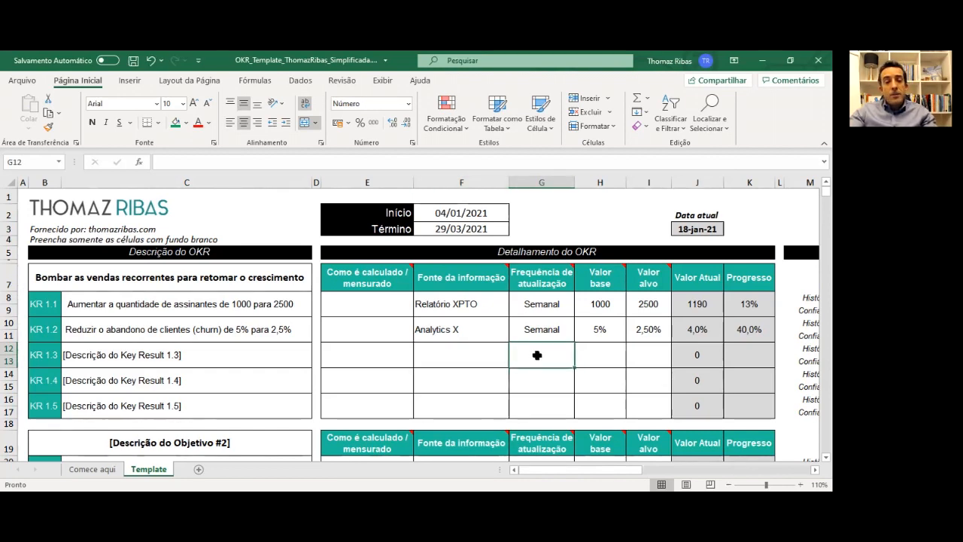
{"action": "left_click", "coordinate": [605, 361]}
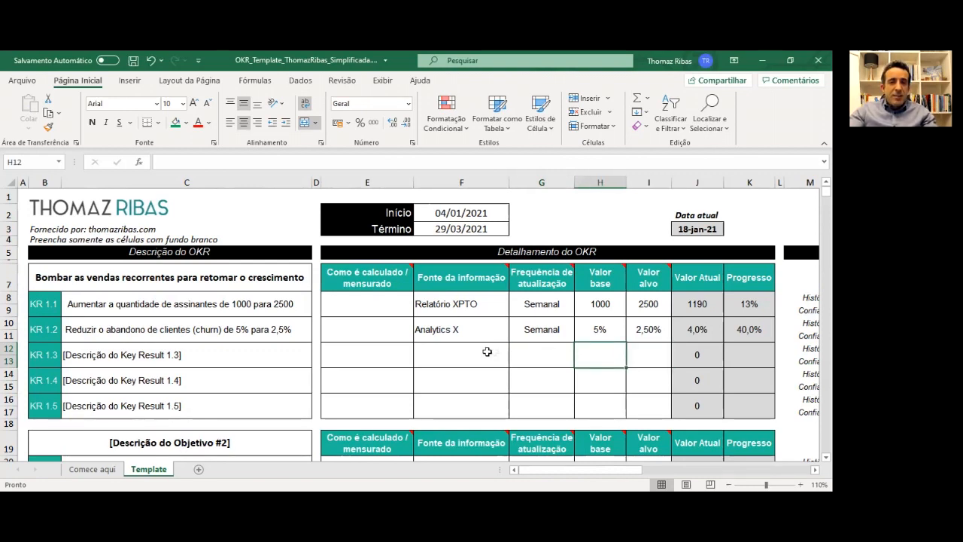
{"action": "left_click_drag", "start_coordinate": [396, 353], "coordinate": [639, 356]}
{"action": "left_click", "coordinate": [639, 356]}
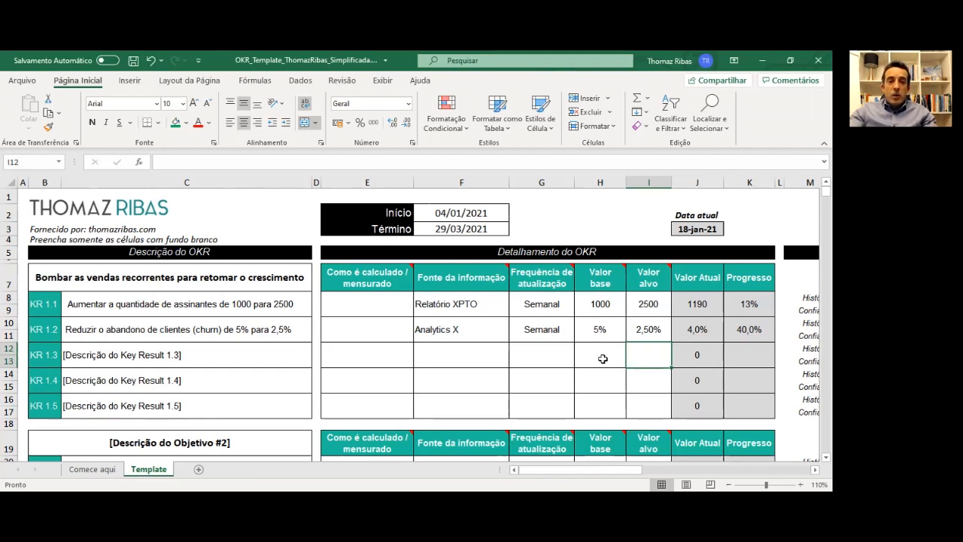
{"action": "left_click", "coordinate": [603, 359]}
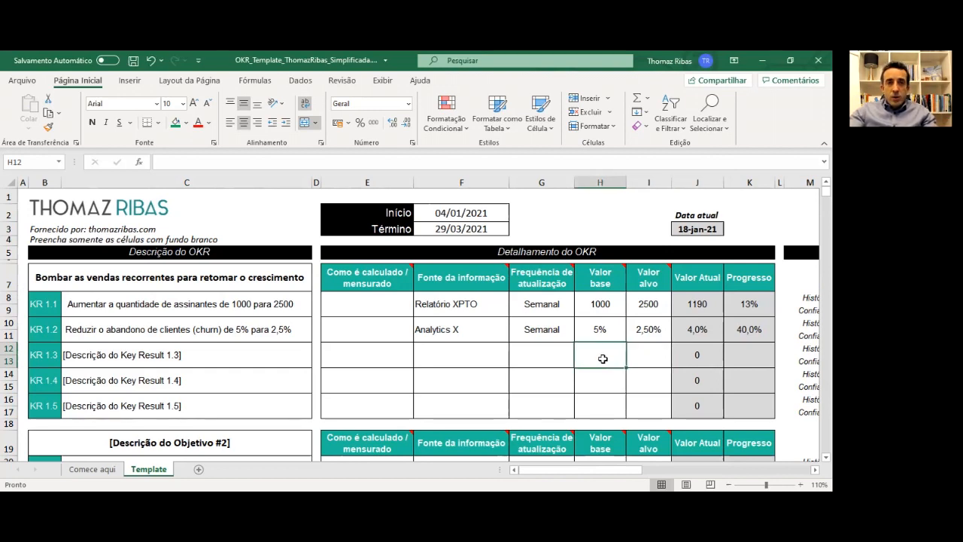